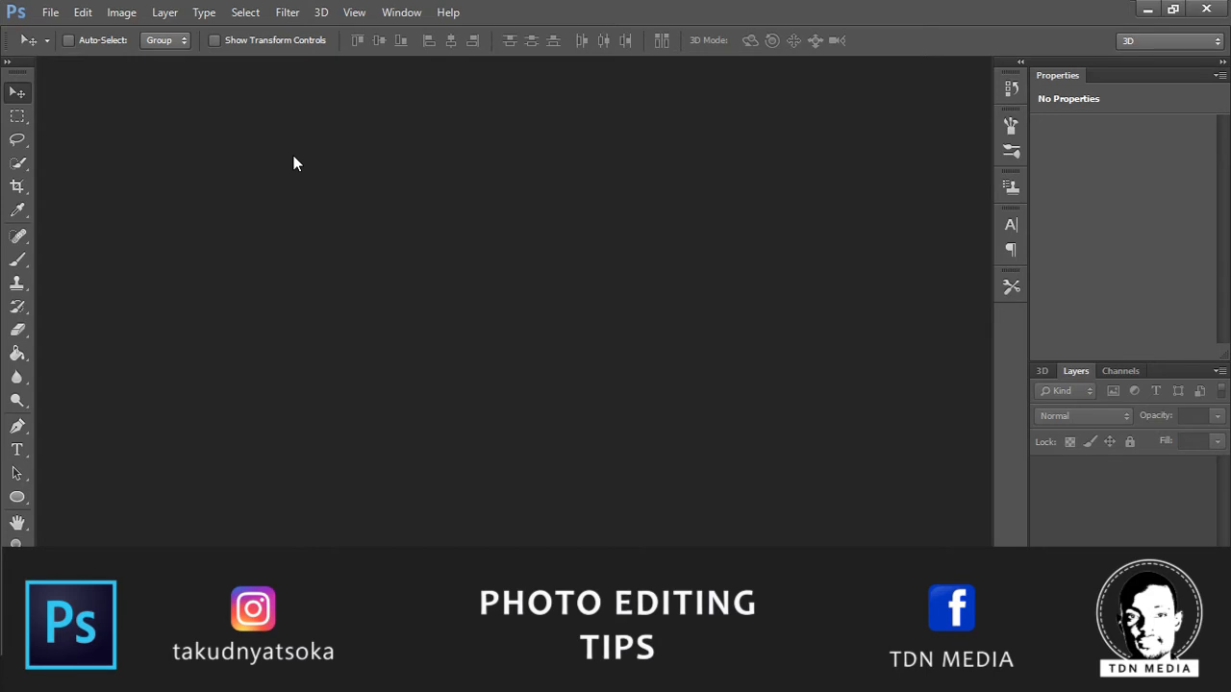
Step: Open the @ WO image from the photographer's named subfolder inside Photos on the DATA (D:) drive
click(50, 12)
click(57, 46)
key(ctrl+o)
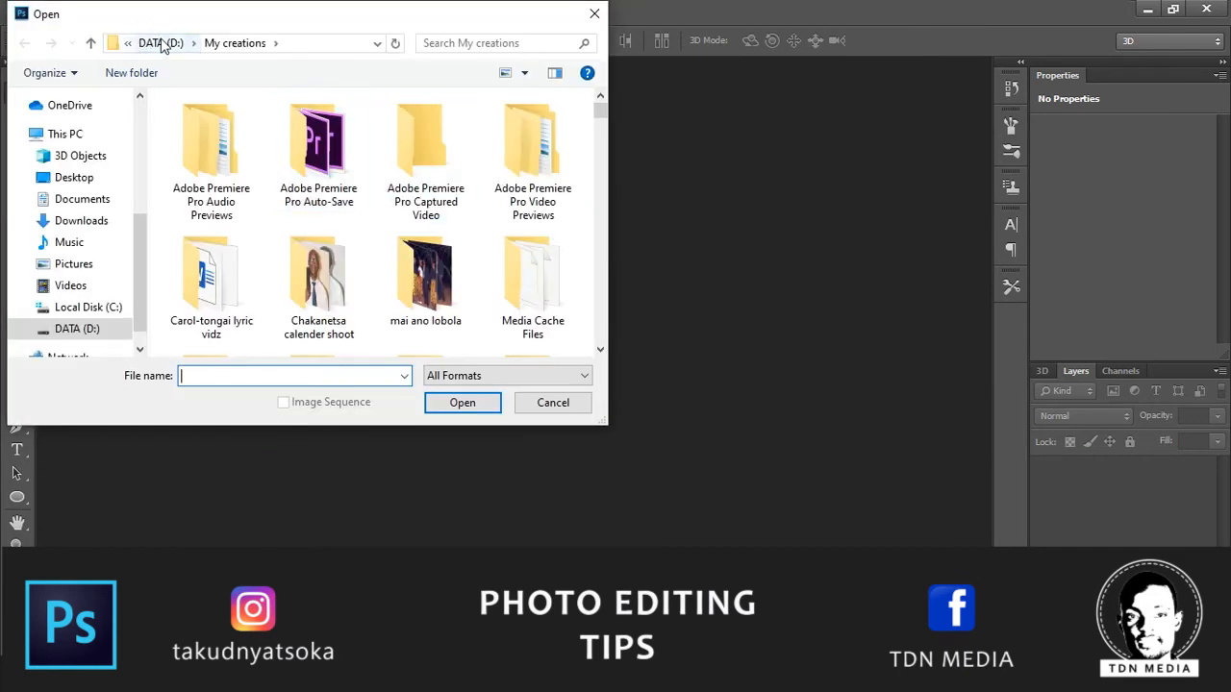
click(161, 44)
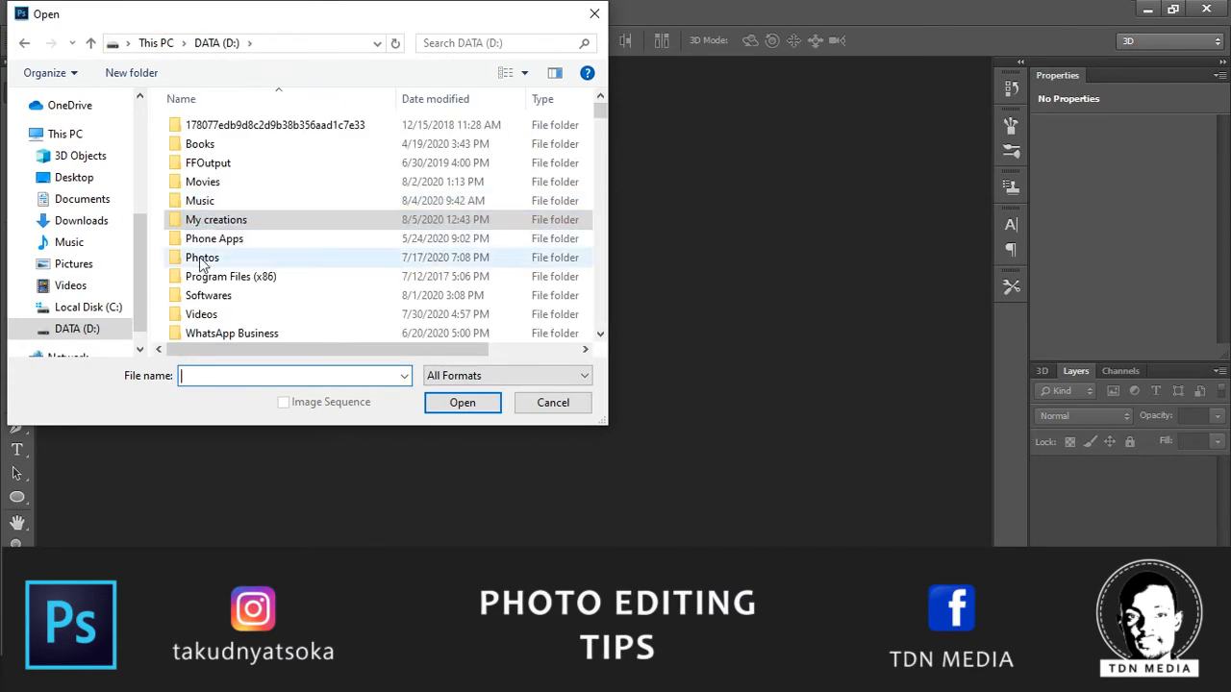
double_click(203, 260)
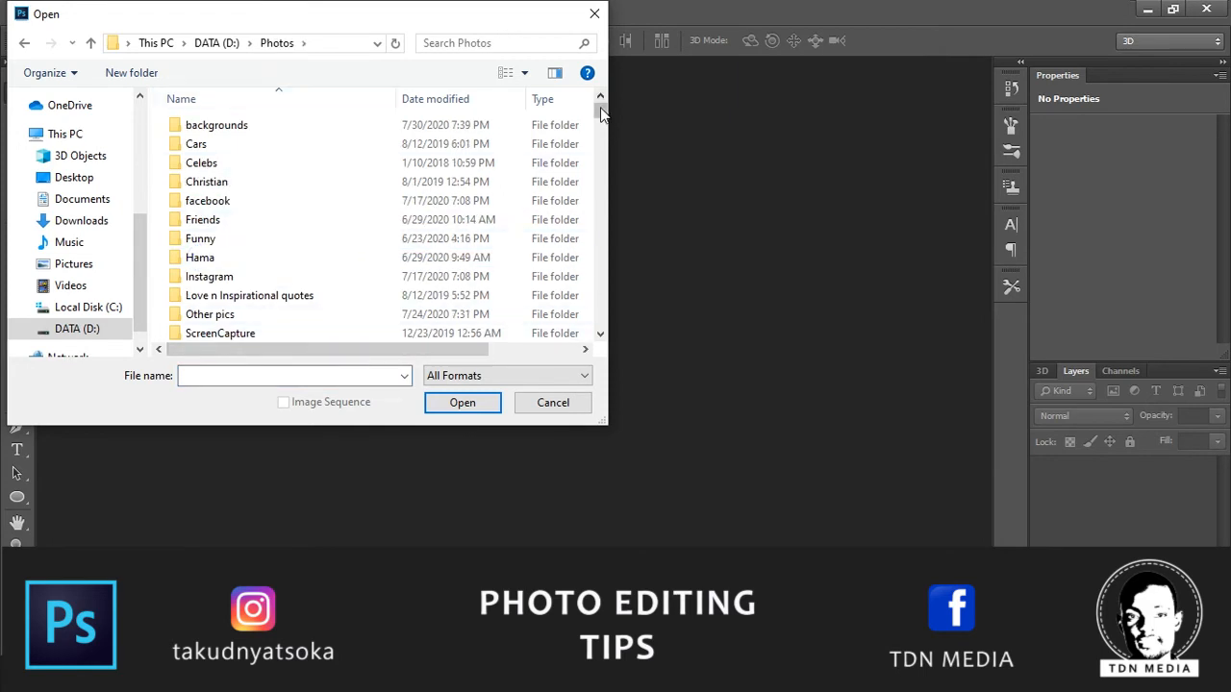
scroll(600, 113, down, 12)
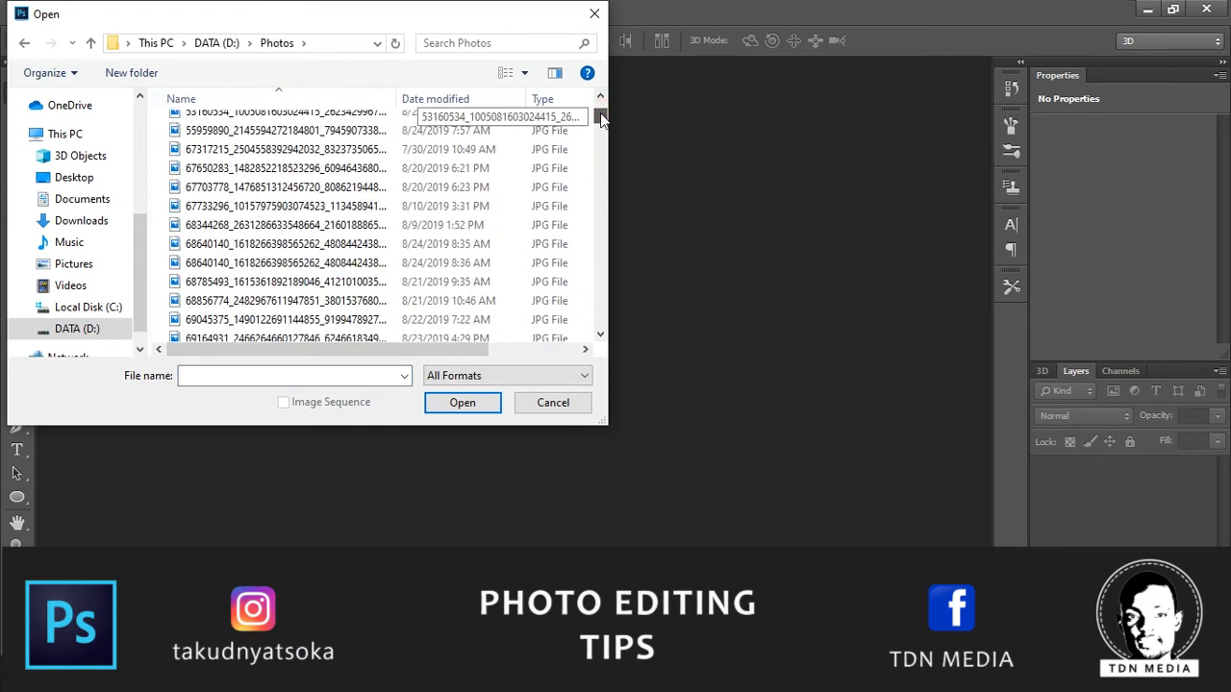
scroll(600, 110, up, 5)
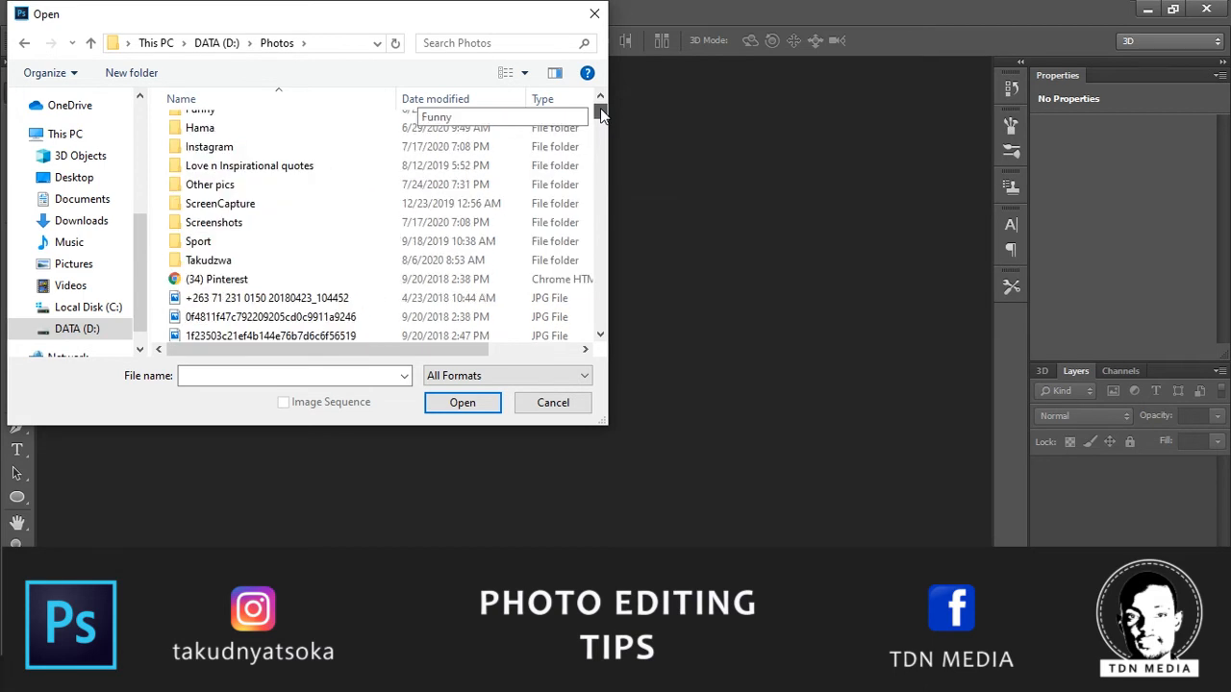
double_click(240, 260)
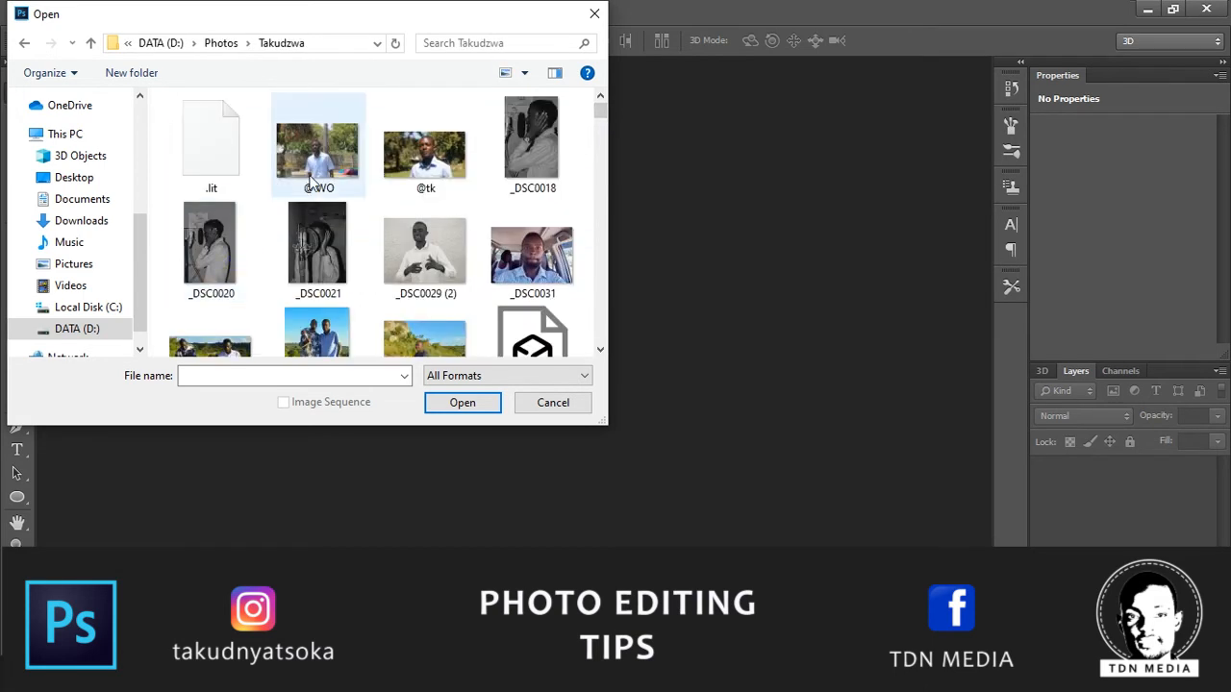
click(311, 182)
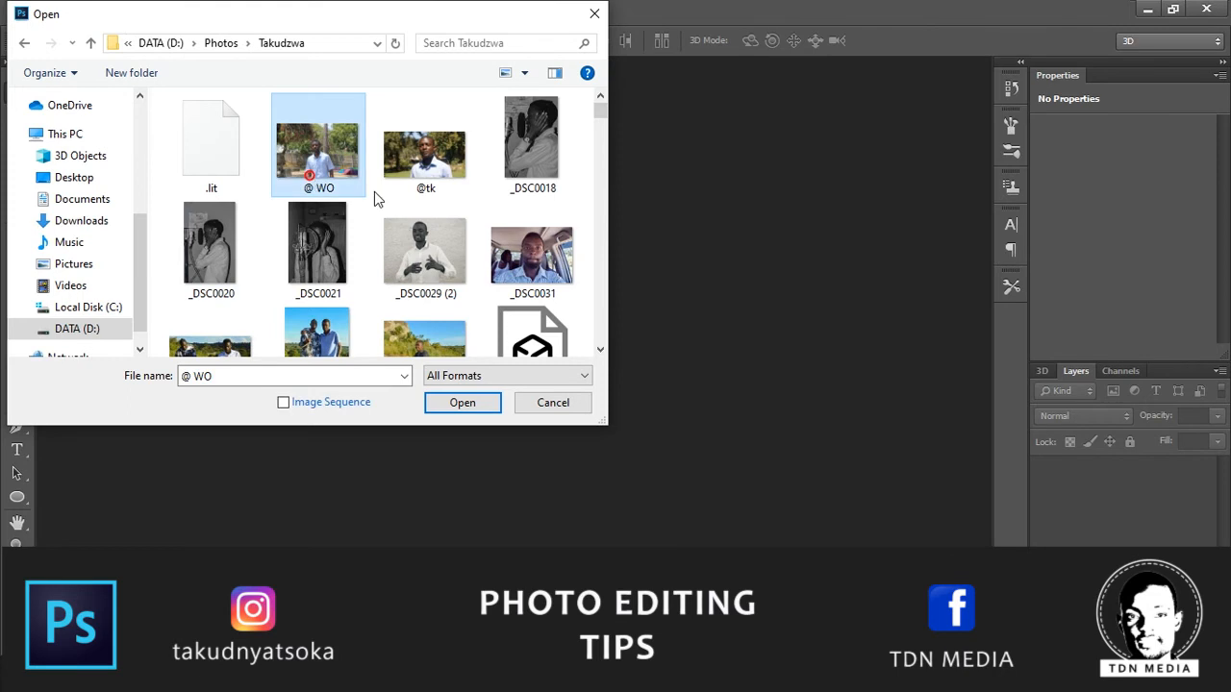
click(462, 404)
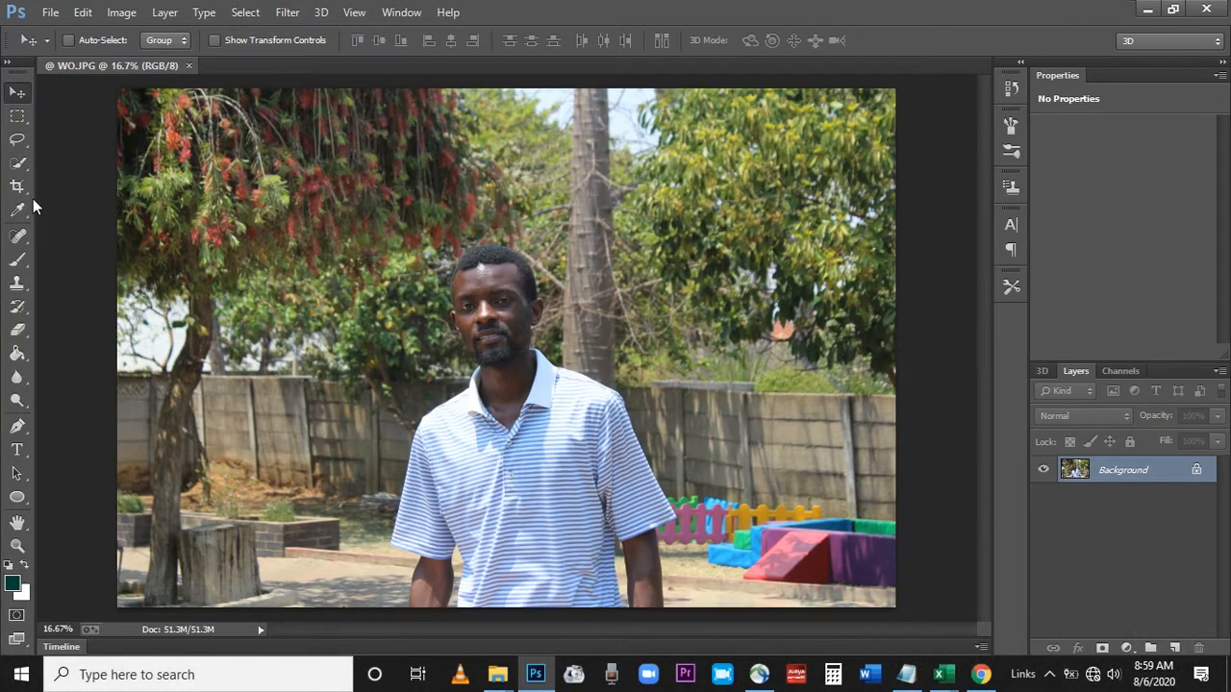
Step: Crop the photo slightly on all sides to tighten the framing around the man, and apply the crop
click(15, 188)
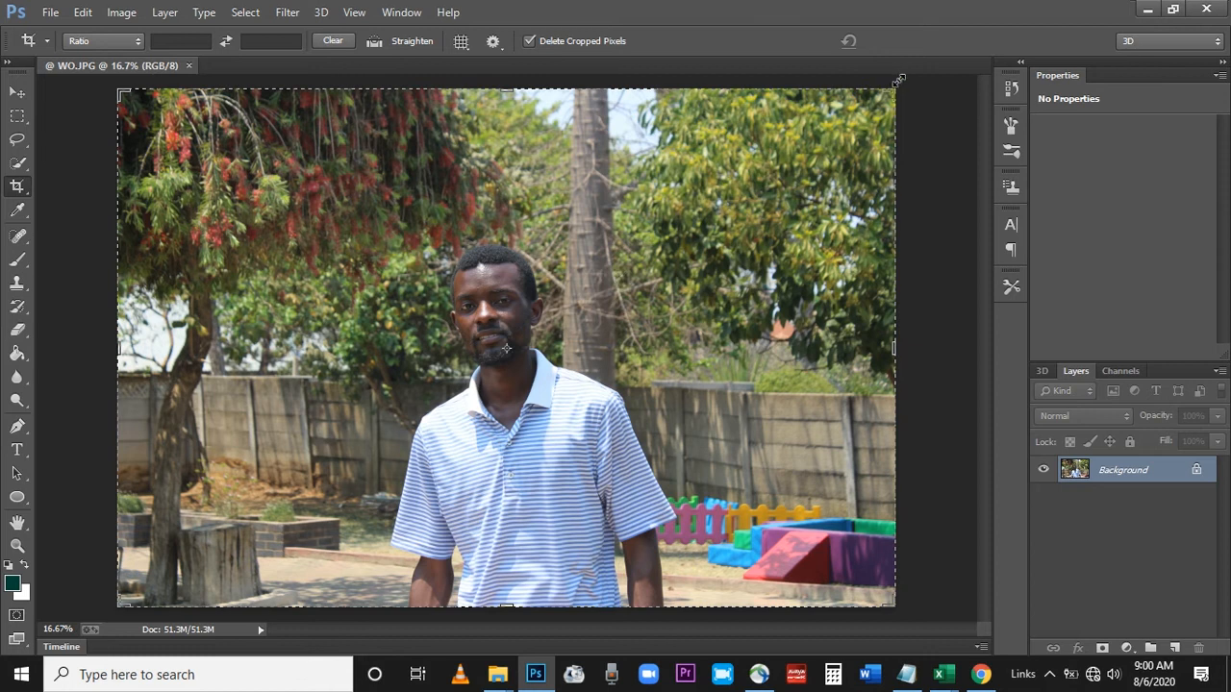
drag(898, 85, 877, 113)
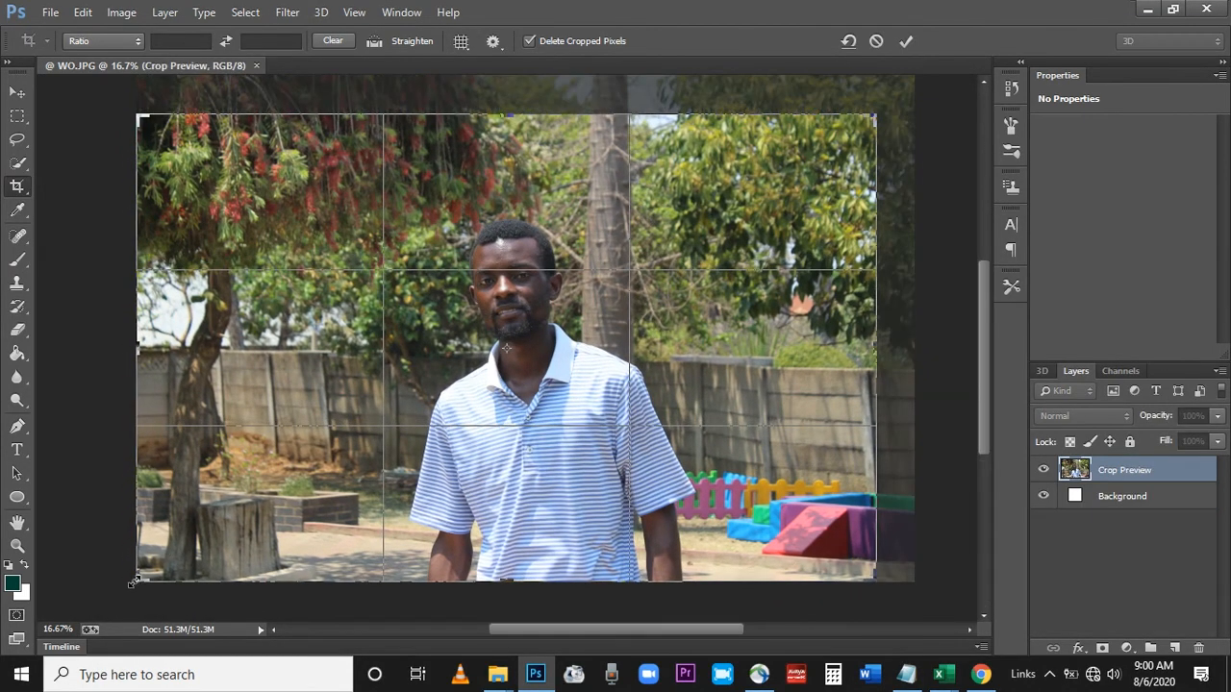
drag(137, 580, 147, 571)
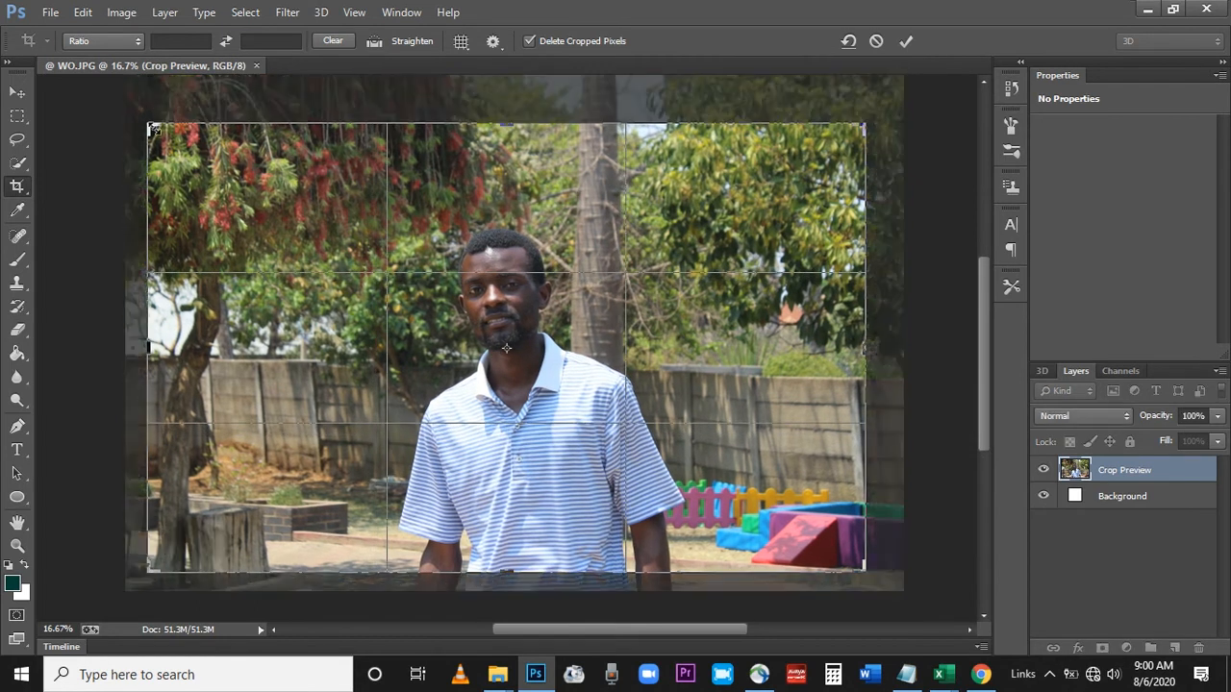
drag(150, 126, 171, 137)
drag(468, 301, 476, 294)
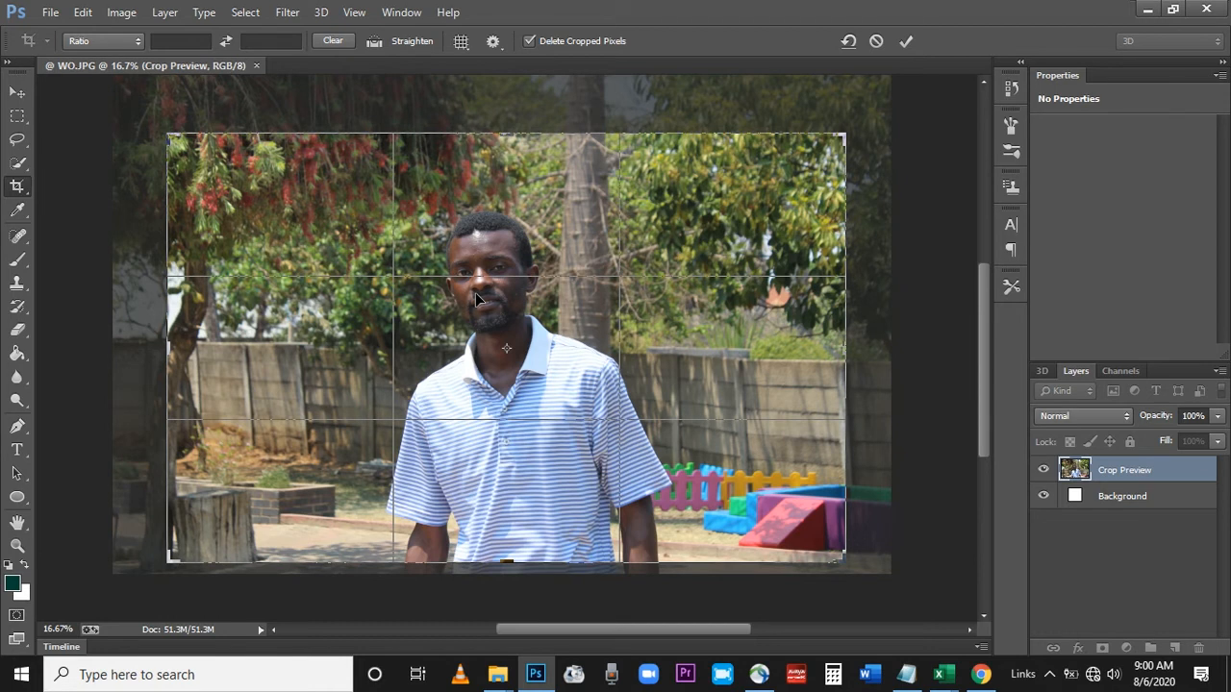
click(904, 41)
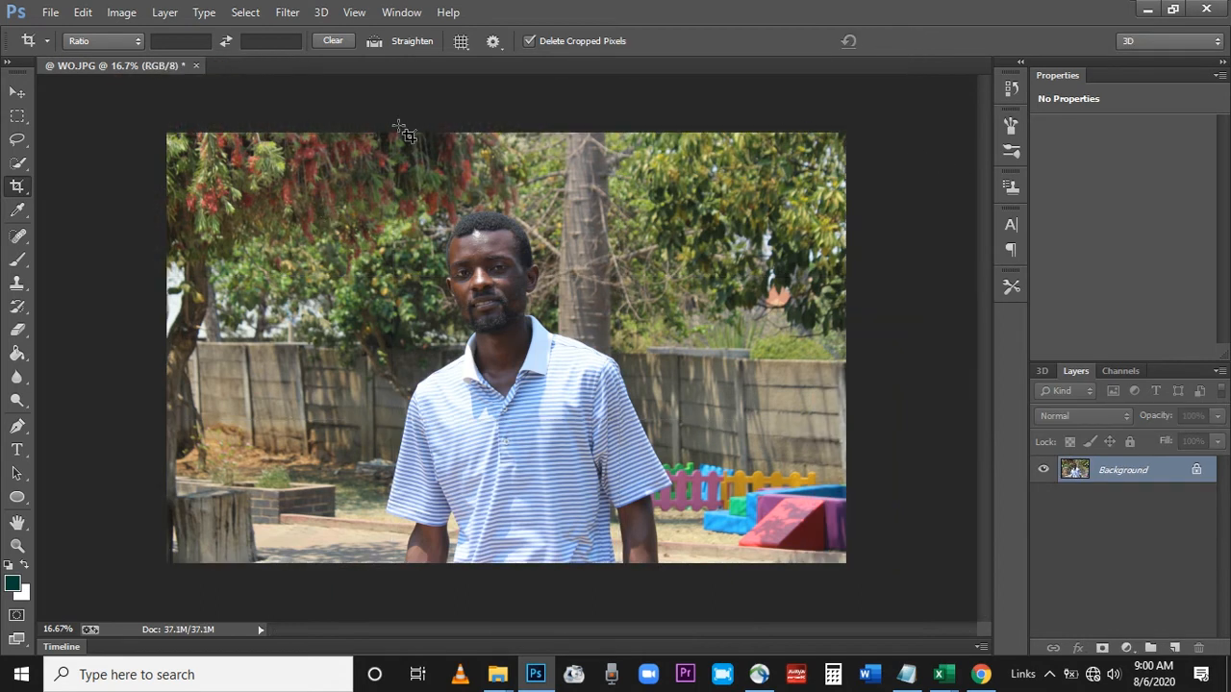
Step: Start the Camera Raw Filter on the cropped photo and set Temperature to +4 and Tint to -2
click(286, 16)
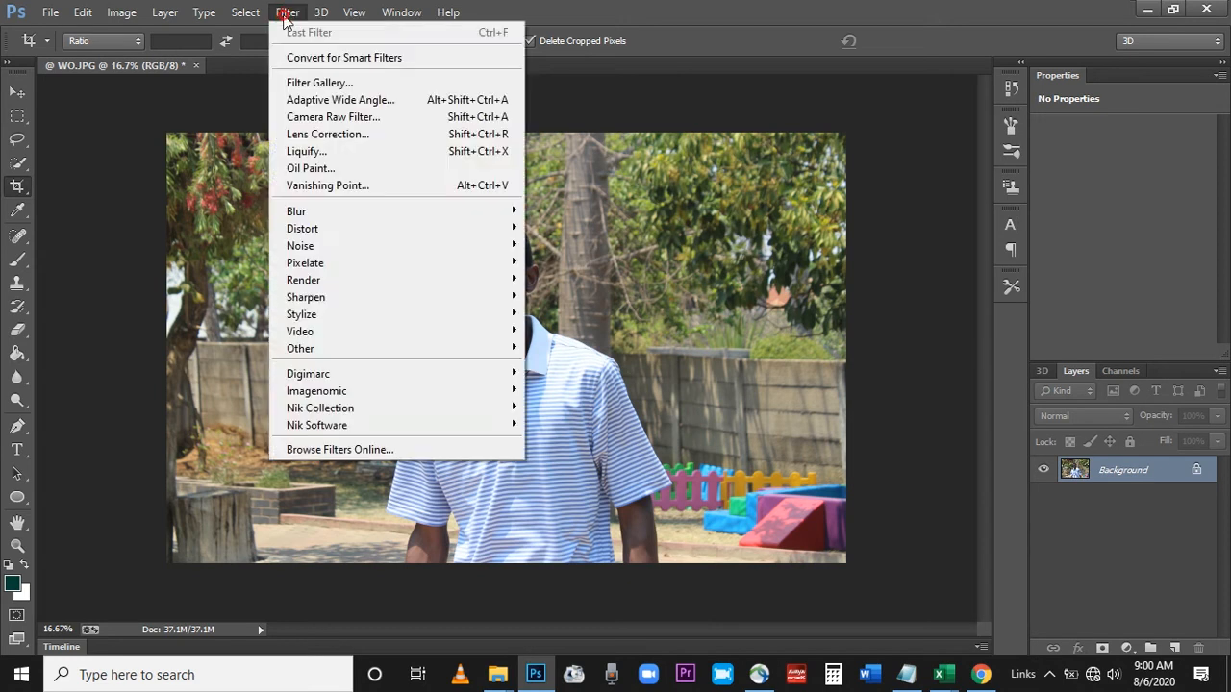
click(318, 116)
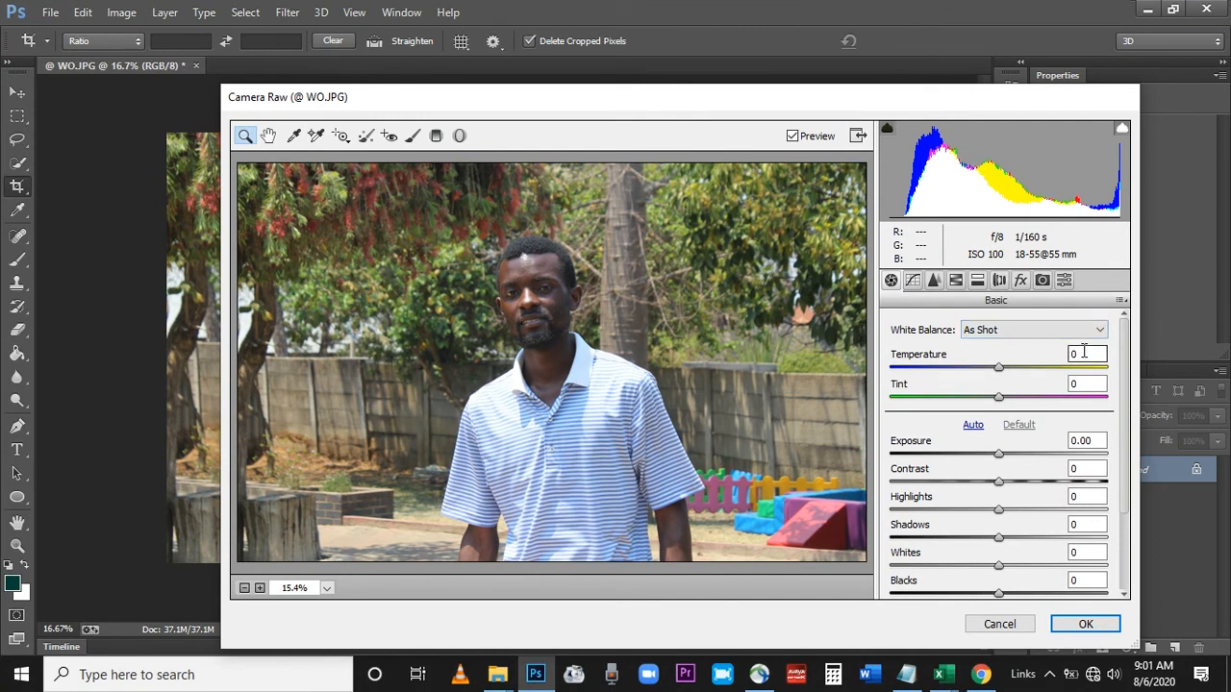
click(1085, 353)
text(4)
click(1083, 382)
double_click(1081, 381)
text(-2)
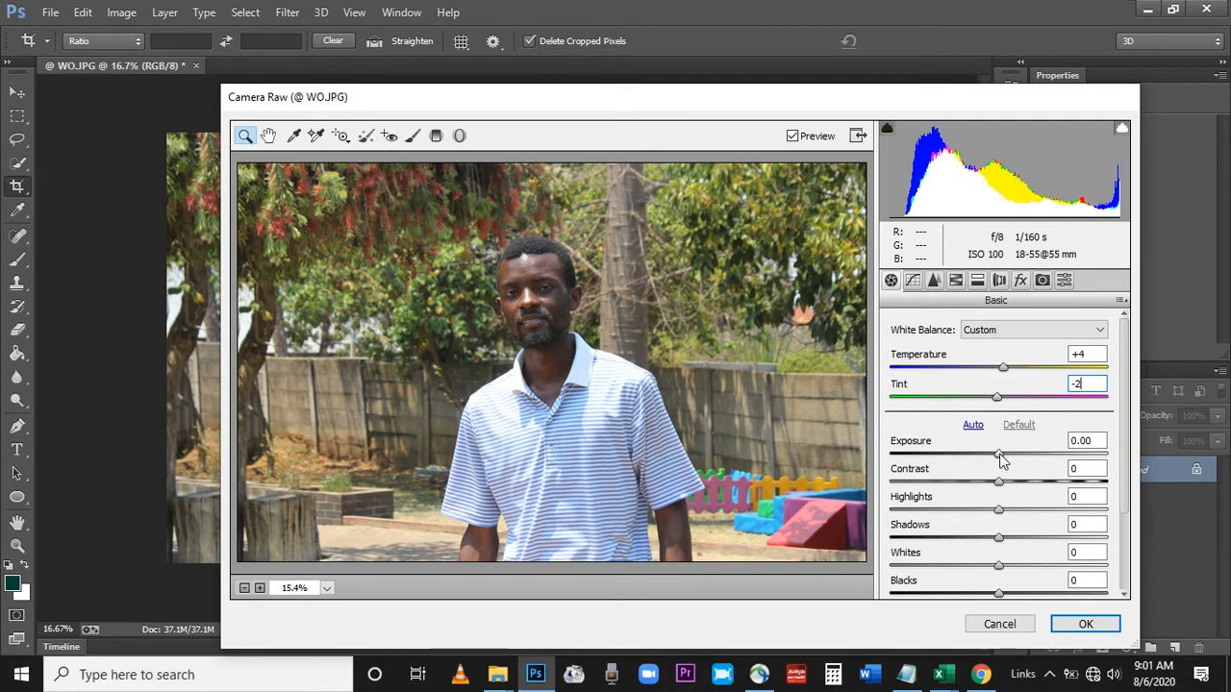
Step: Raise the photo's Exposure to +0.30 and lower its Contrast to -36
mouse_move(1000, 460)
mouse_down()
mouse_move(1017, 460)
mouse_move(1007, 460)
mouse_up()
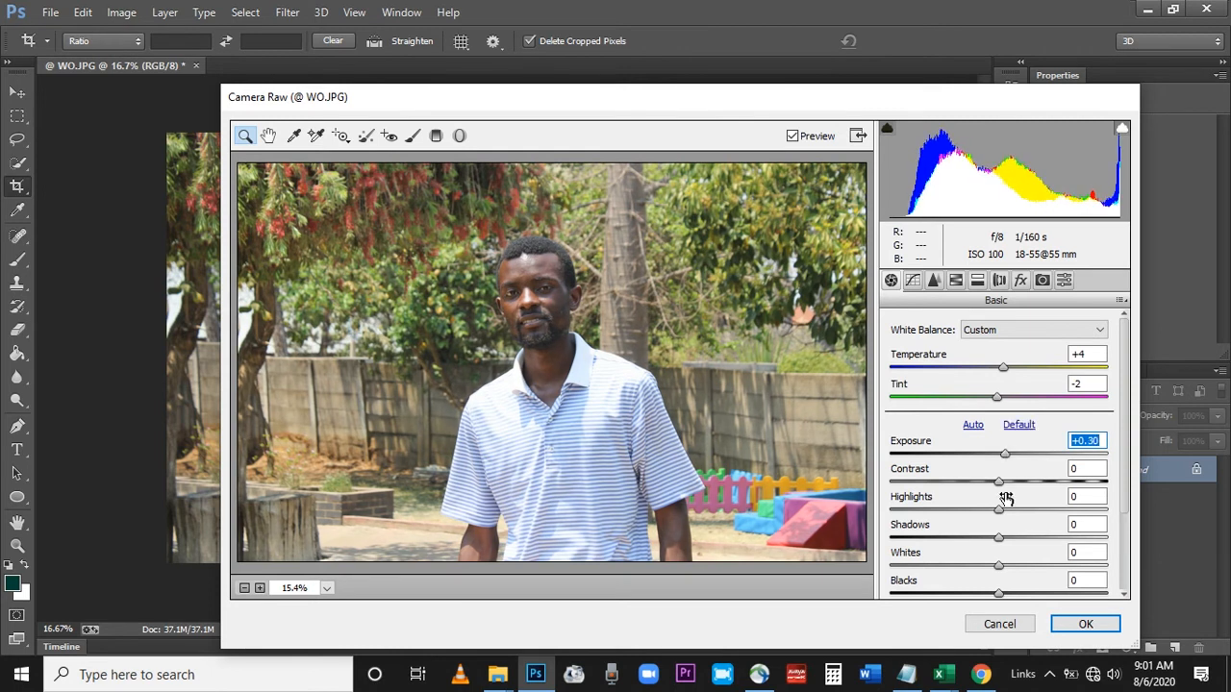
drag(1000, 484, 975, 478)
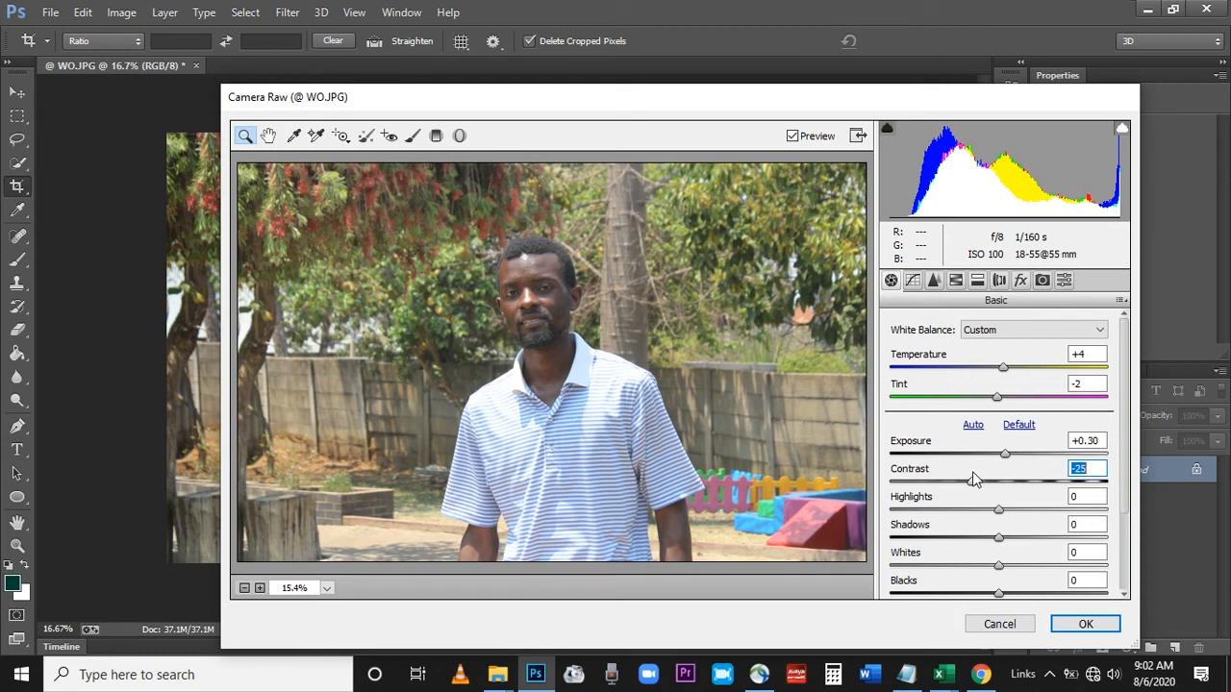
key(Down)
key(Down)
key(Down)
Step: Adjust the photo's tonal range with Highlights at -100, Shadows at +19, Whites at -18 and Blacks at -8
drag(971, 479, 894, 515)
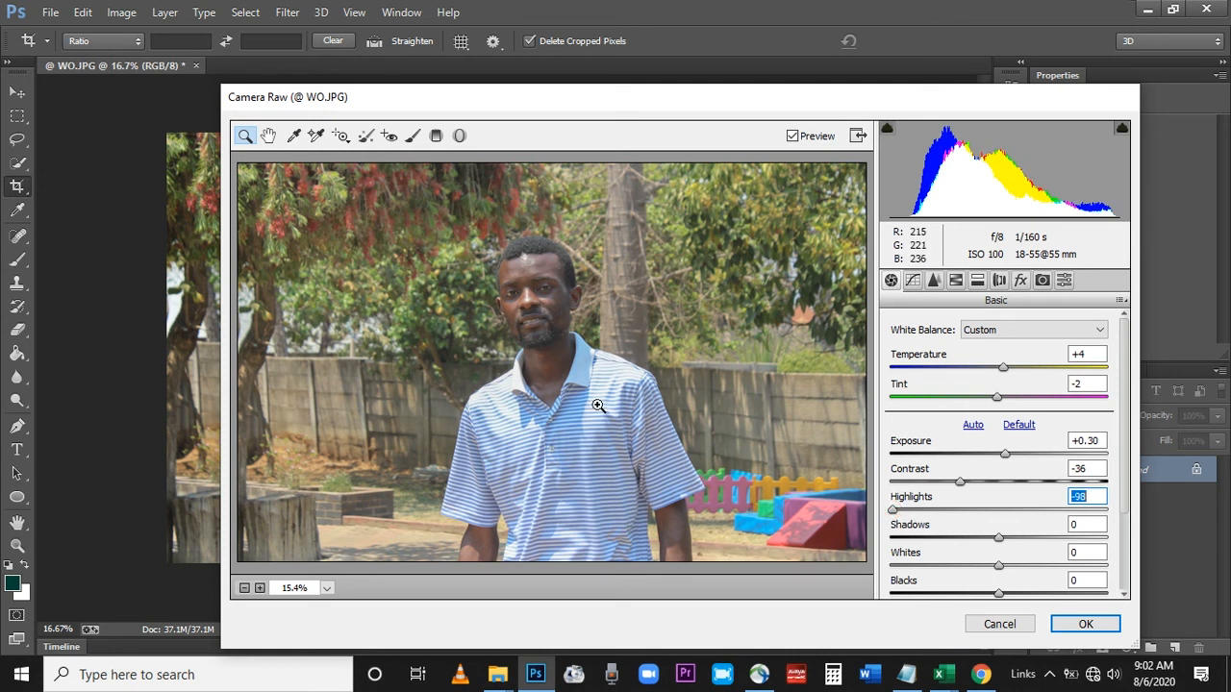
mouse_move(896, 509)
mouse_down()
mouse_move(997, 508)
mouse_move(892, 508)
mouse_up()
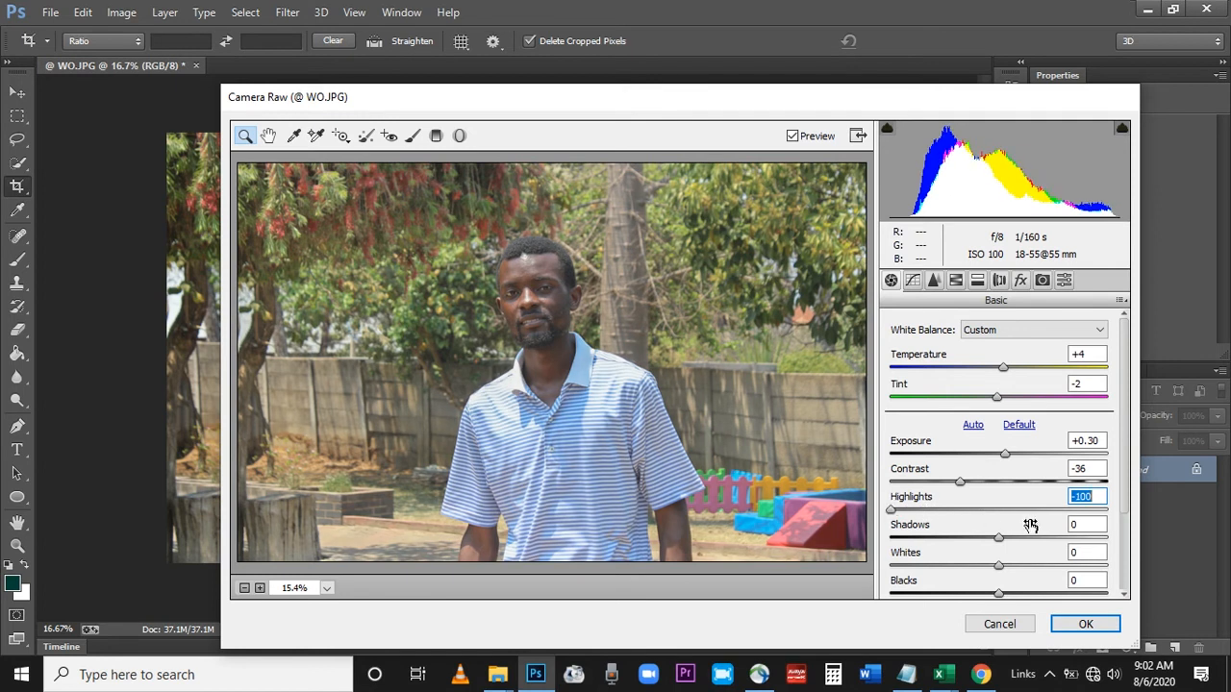
mouse_move(1000, 541)
mouse_down()
mouse_move(926, 539)
mouse_move(1082, 537)
mouse_move(1021, 539)
mouse_up()
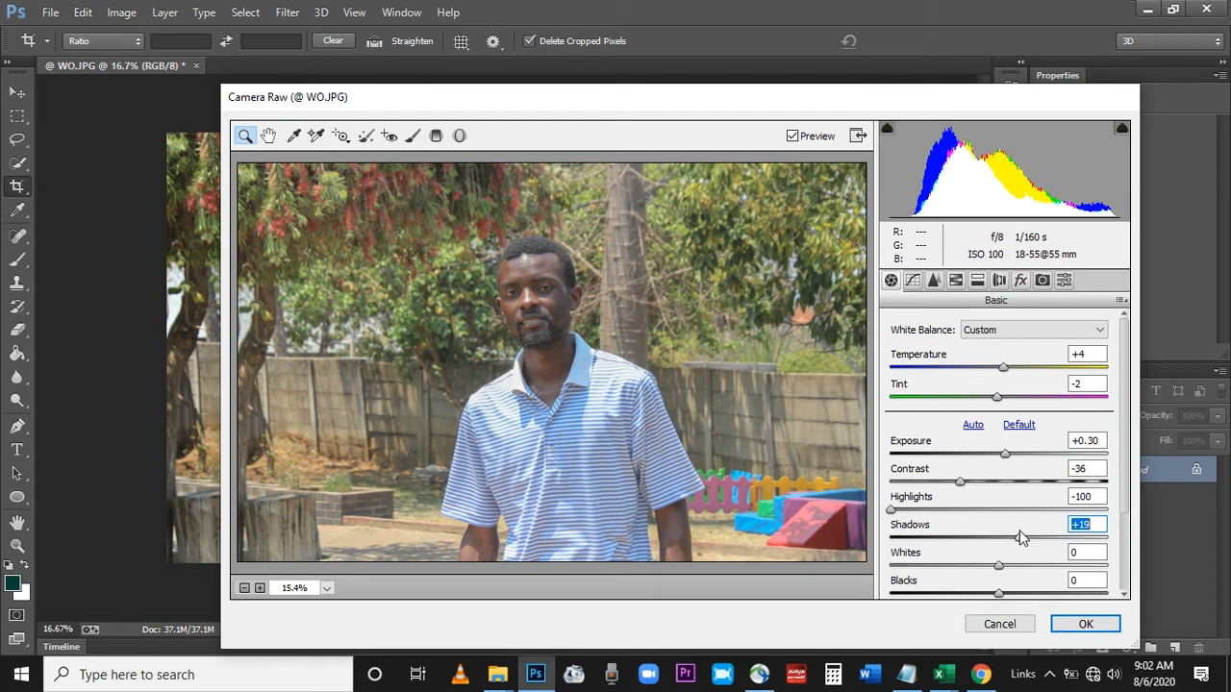
mouse_move(1001, 568)
mouse_down()
mouse_move(881, 552)
mouse_move(980, 562)
mouse_up()
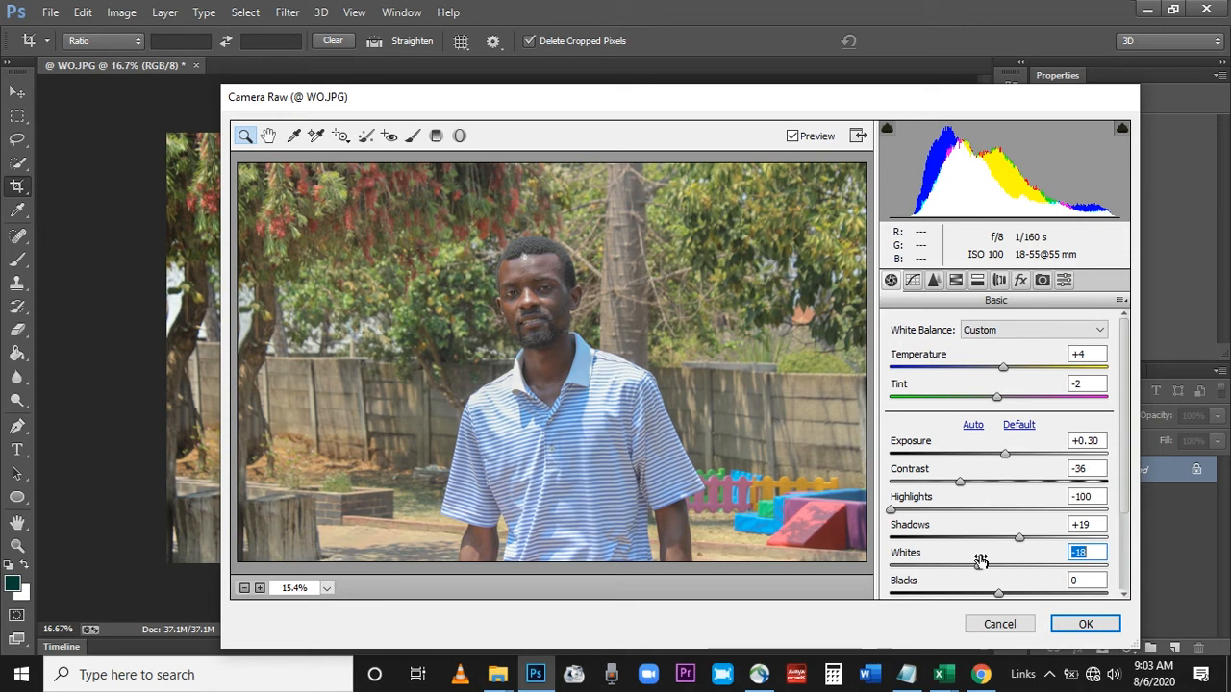
mouse_move(1000, 592)
mouse_down()
mouse_move(1041, 597)
mouse_move(948, 597)
mouse_move(992, 597)
mouse_up()
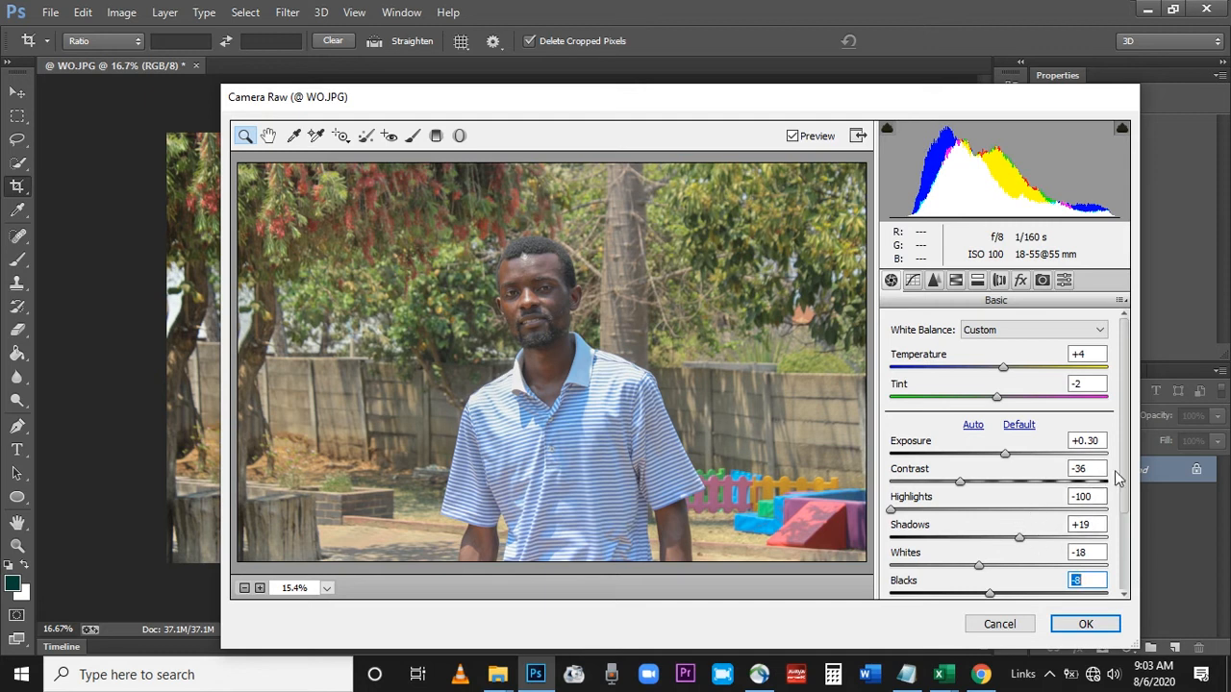
Step: Enhance the photo's presence and color with Clarity at +3, Vibrance at +58 and Saturation at +5
drag(1124, 467, 1119, 543)
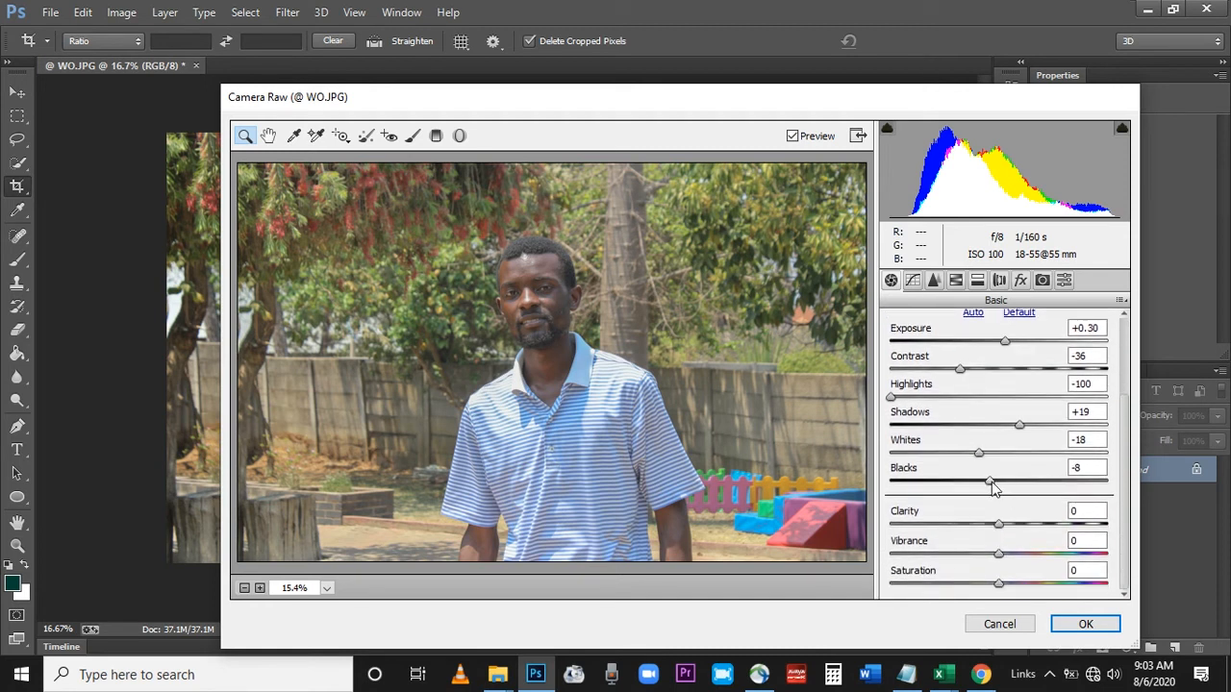
click(1001, 526)
drag(1003, 527, 1004, 521)
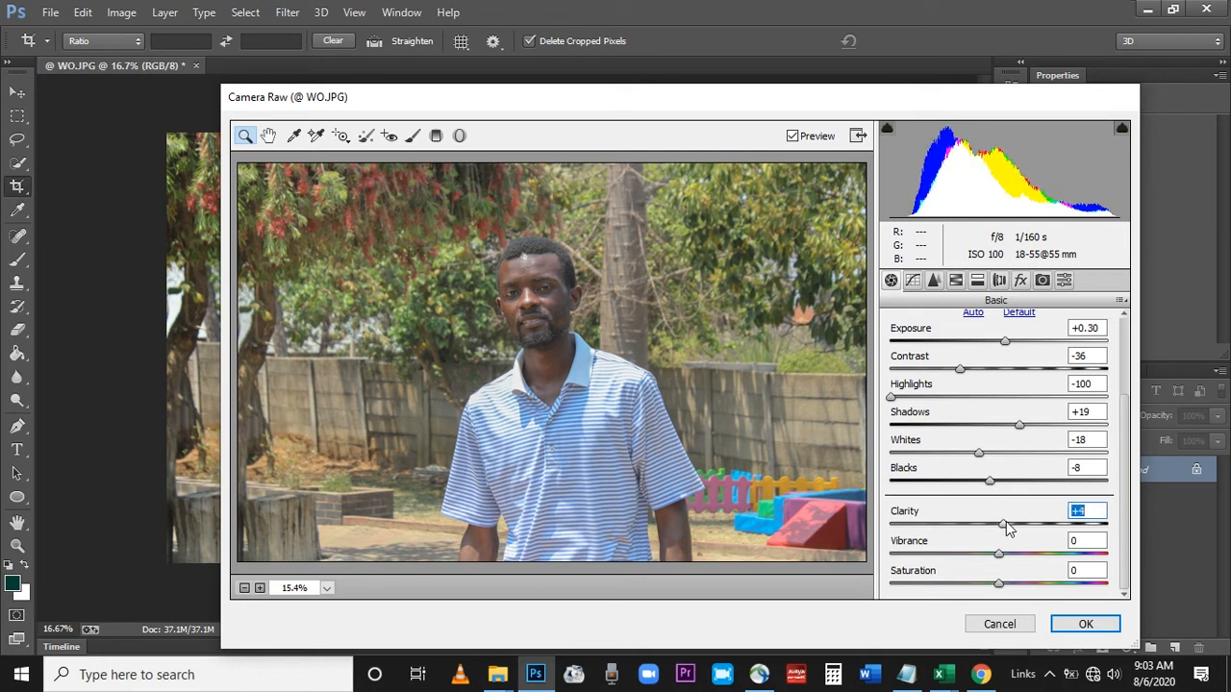
drag(998, 555, 1062, 542)
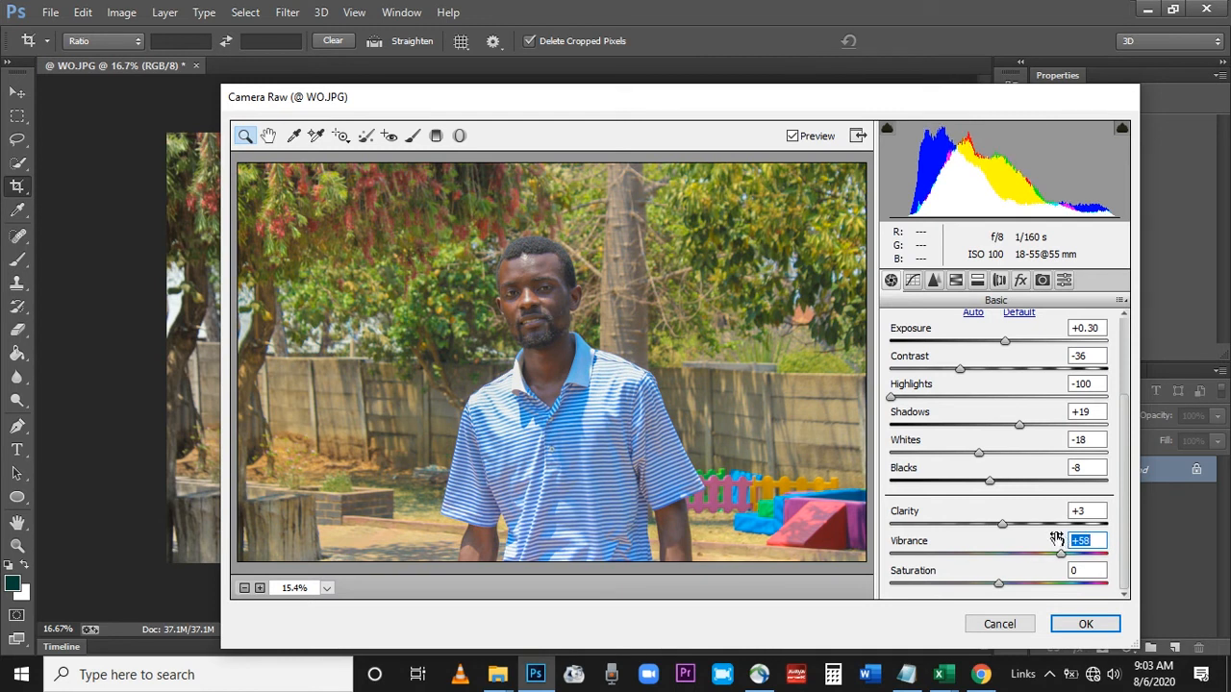
drag(1000, 588, 1008, 588)
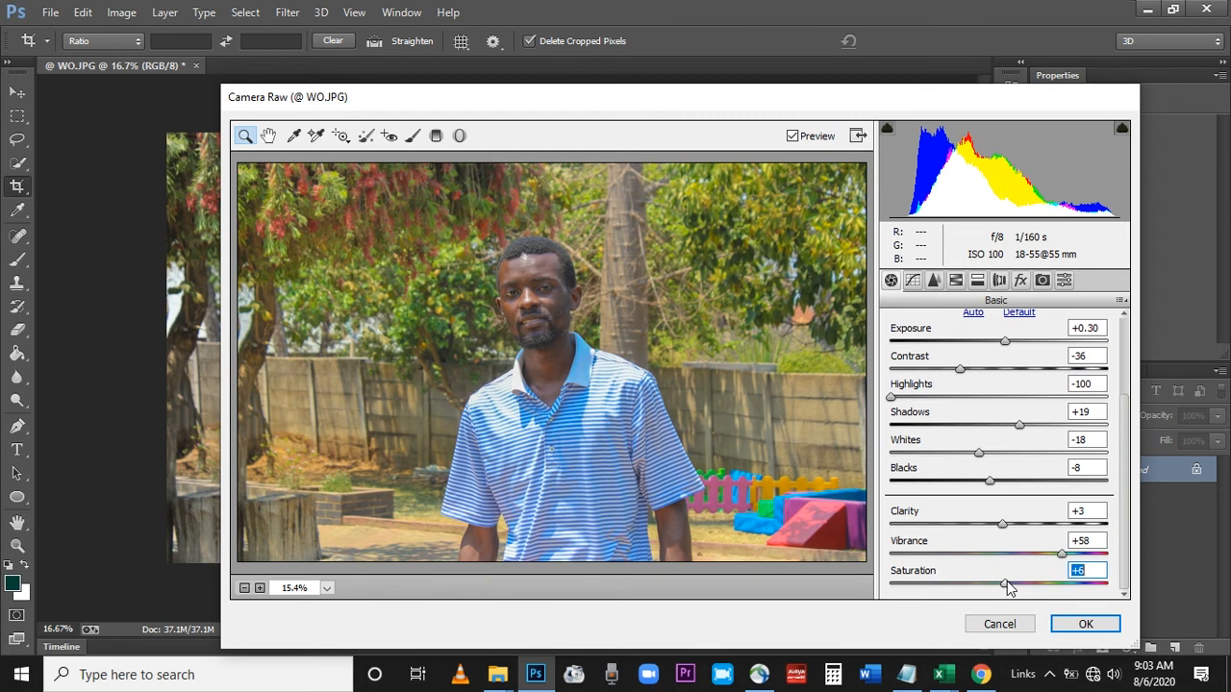
Step: Check the man's face up close and fine-tune Saturation to +4
click(263, 588)
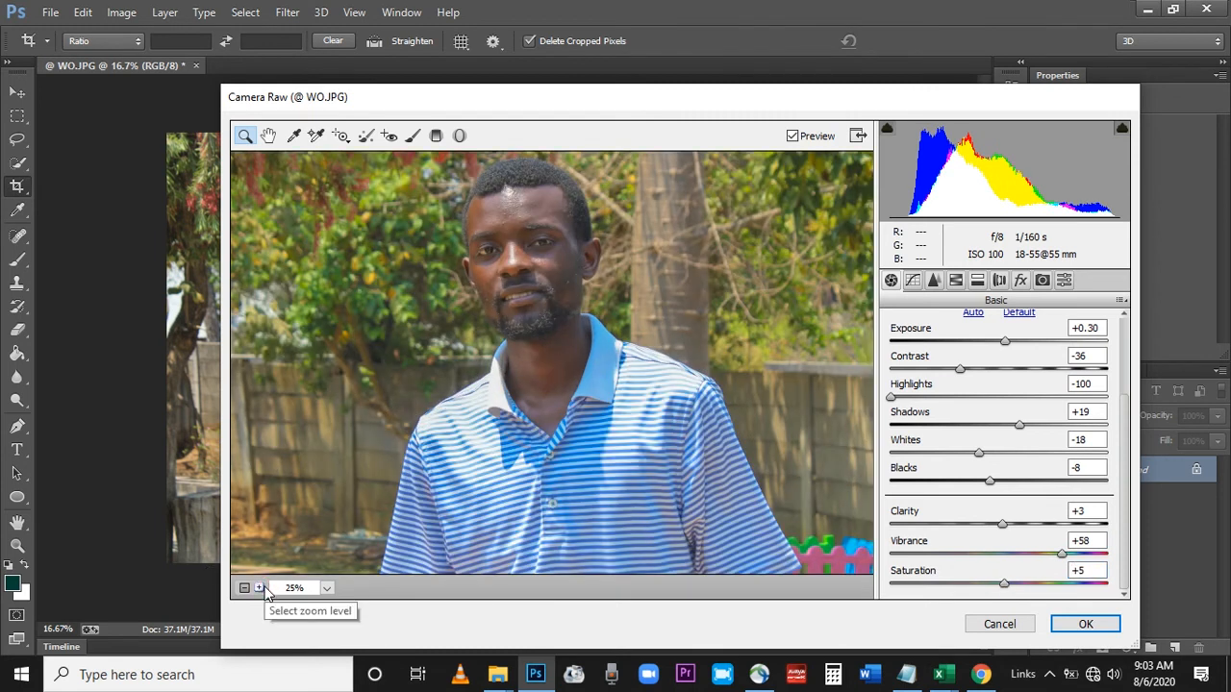
click(460, 217)
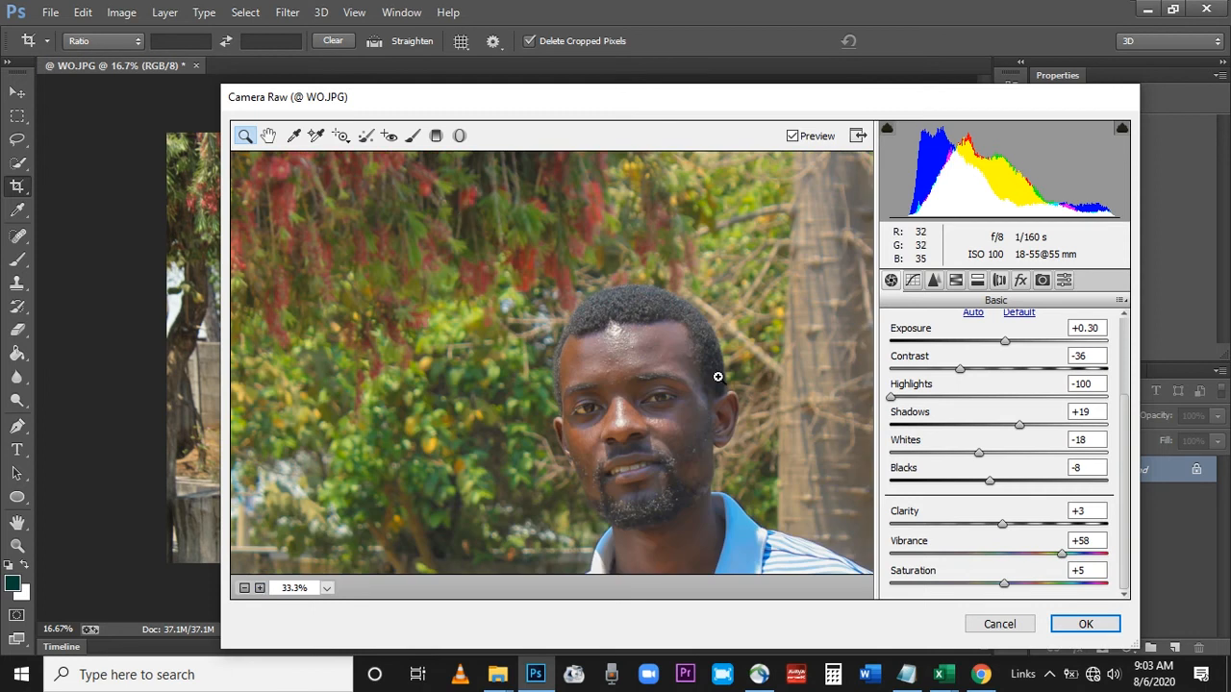
click(268, 136)
drag(638, 448, 630, 291)
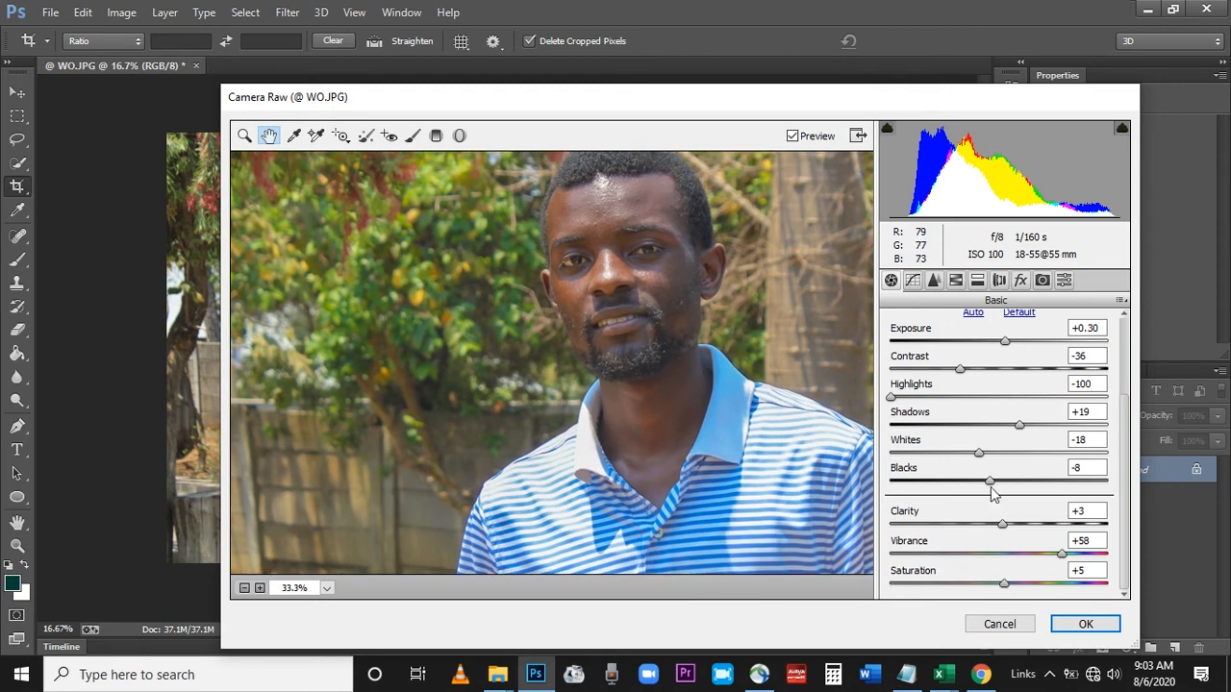
mouse_move(1005, 582)
mouse_down()
mouse_move(1033, 586)
mouse_move(1004, 586)
mouse_up()
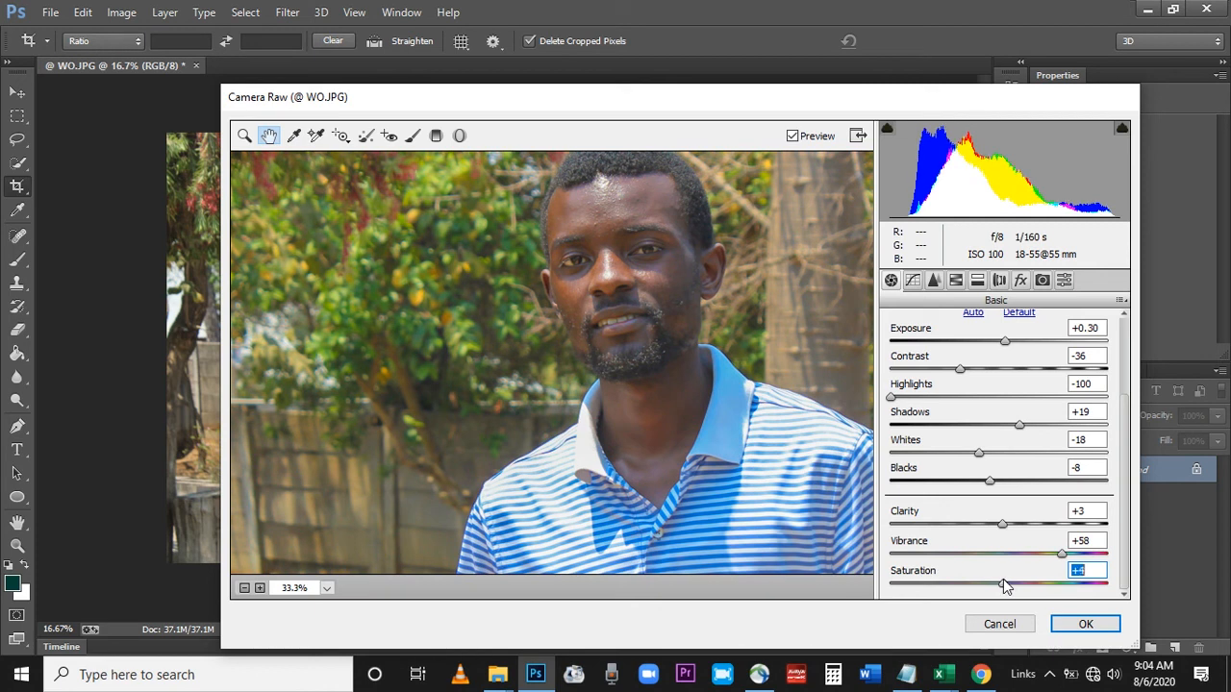
Step: Set the sharpening Amount to 44 and the Luminance noise reduction to 11
click(245, 591)
click(245, 591)
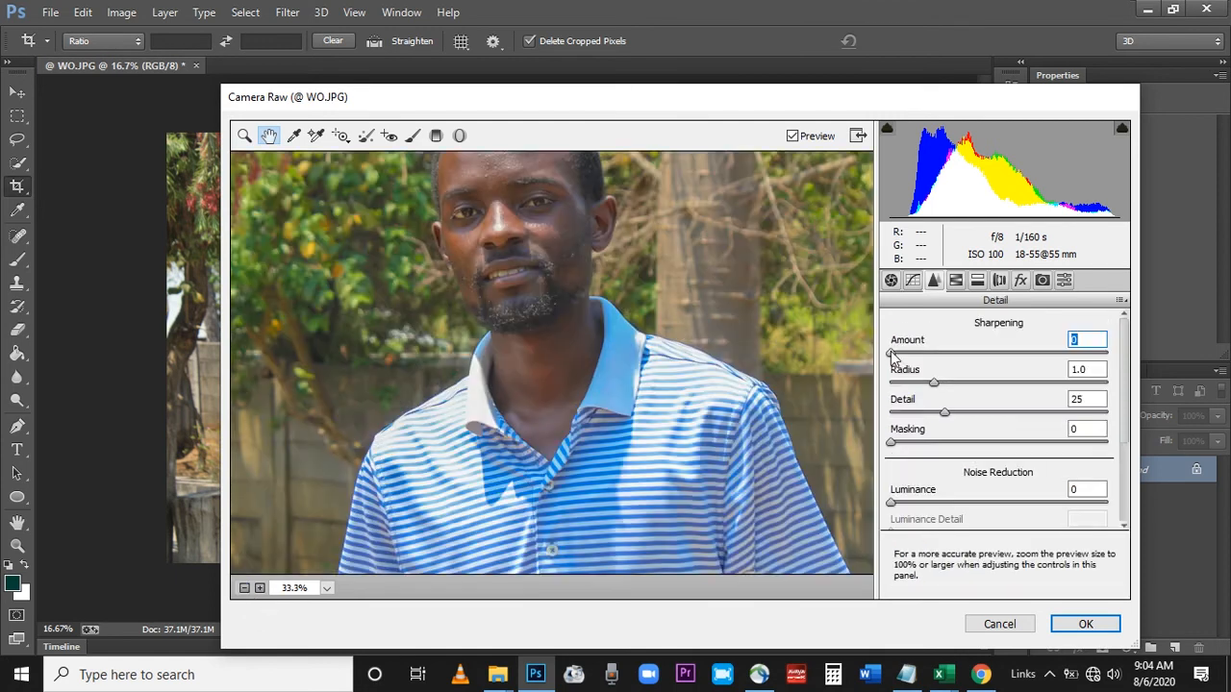
drag(889, 352, 954, 355)
mouse_move(894, 496)
mouse_down()
mouse_move(933, 502)
mouse_move(914, 500)
mouse_up()
Step: Shift the Greens hue to +58 in the HSL / Grayscale adjustments, with the whole photo in view
click(244, 588)
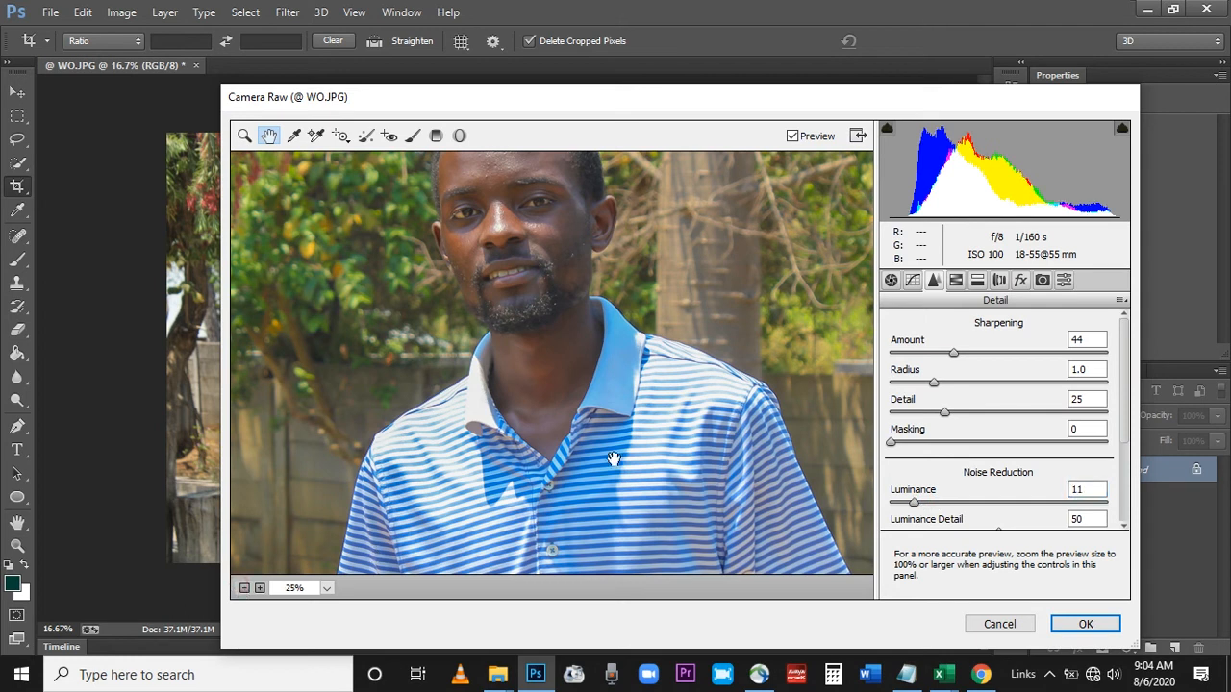
click(244, 588)
click(244, 588)
click(259, 589)
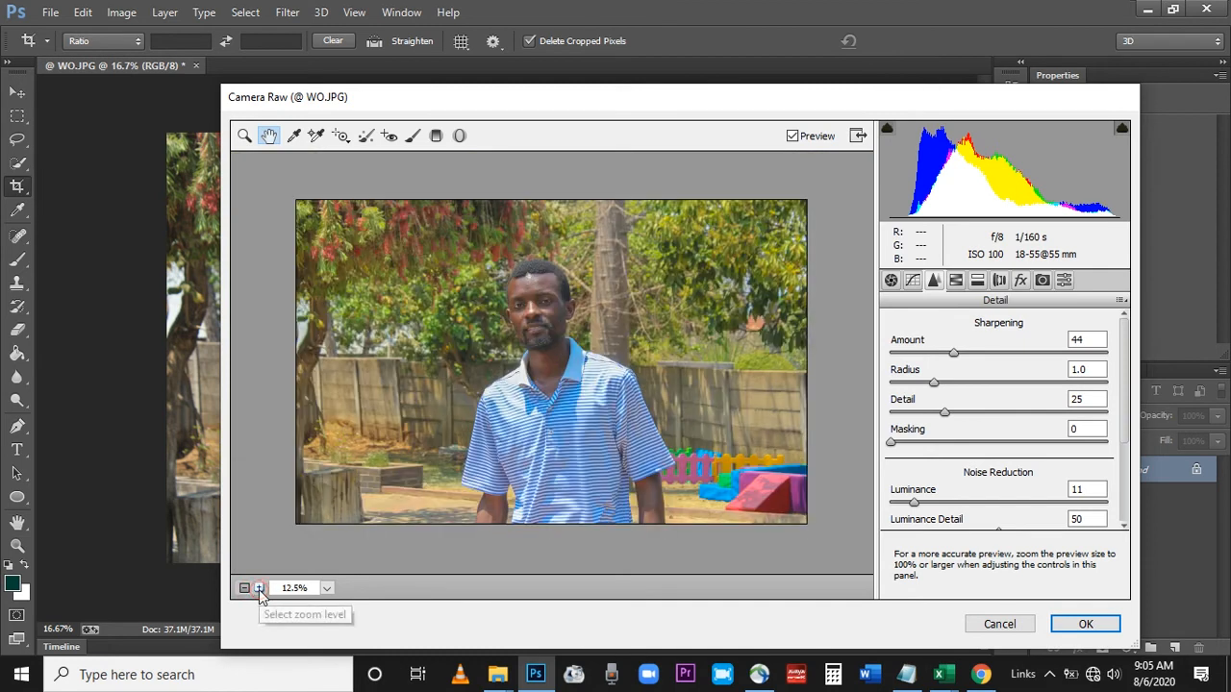
click(956, 280)
drag(1000, 502, 1063, 495)
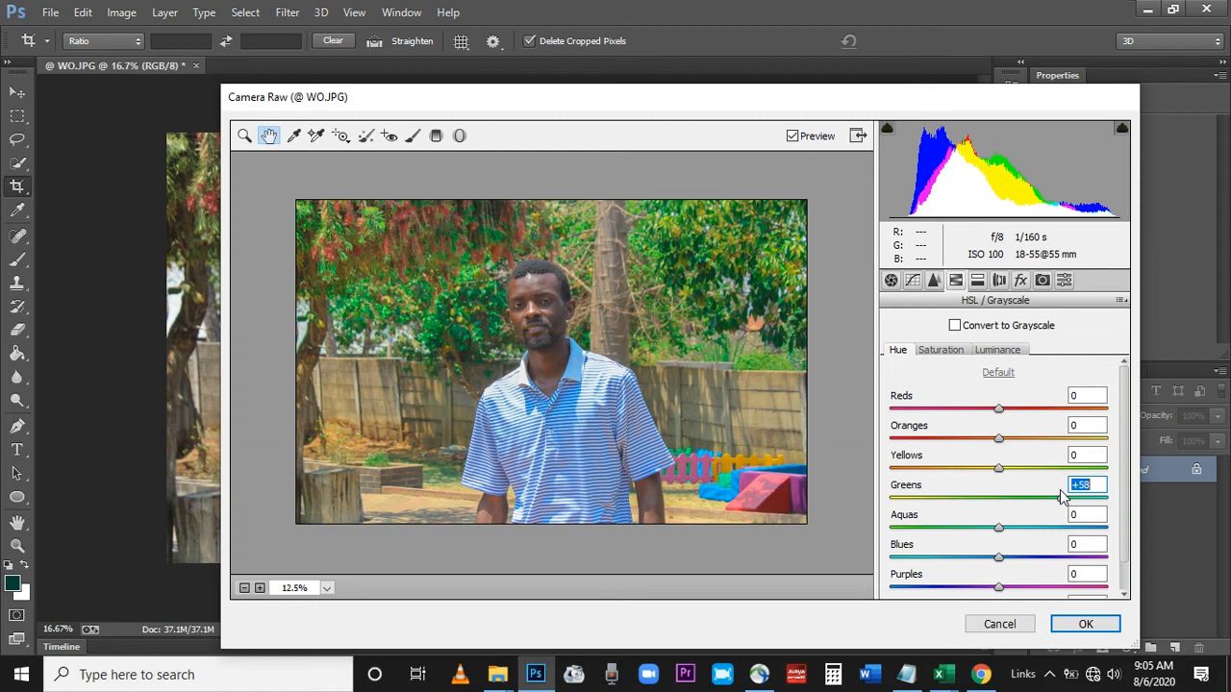
Step: Lower the Greens hue to +39, and set the Oranges saturation to +3 and the Yellows saturation to +38
drag(1061, 495, 1040, 497)
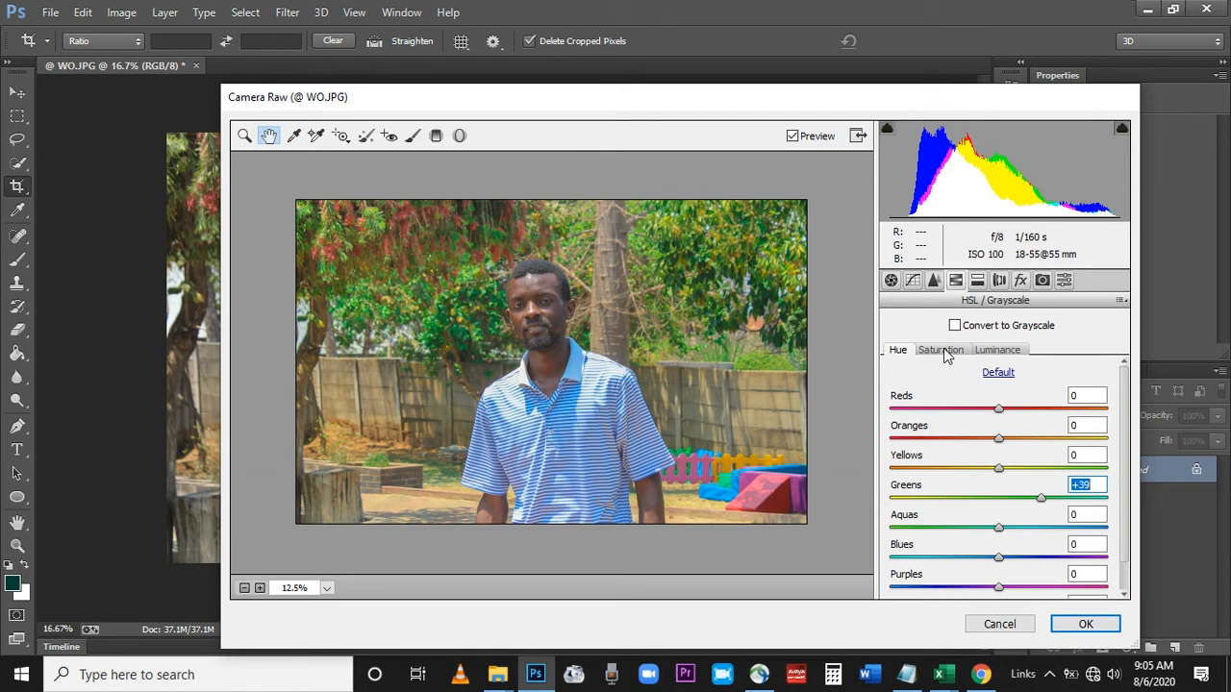
click(943, 350)
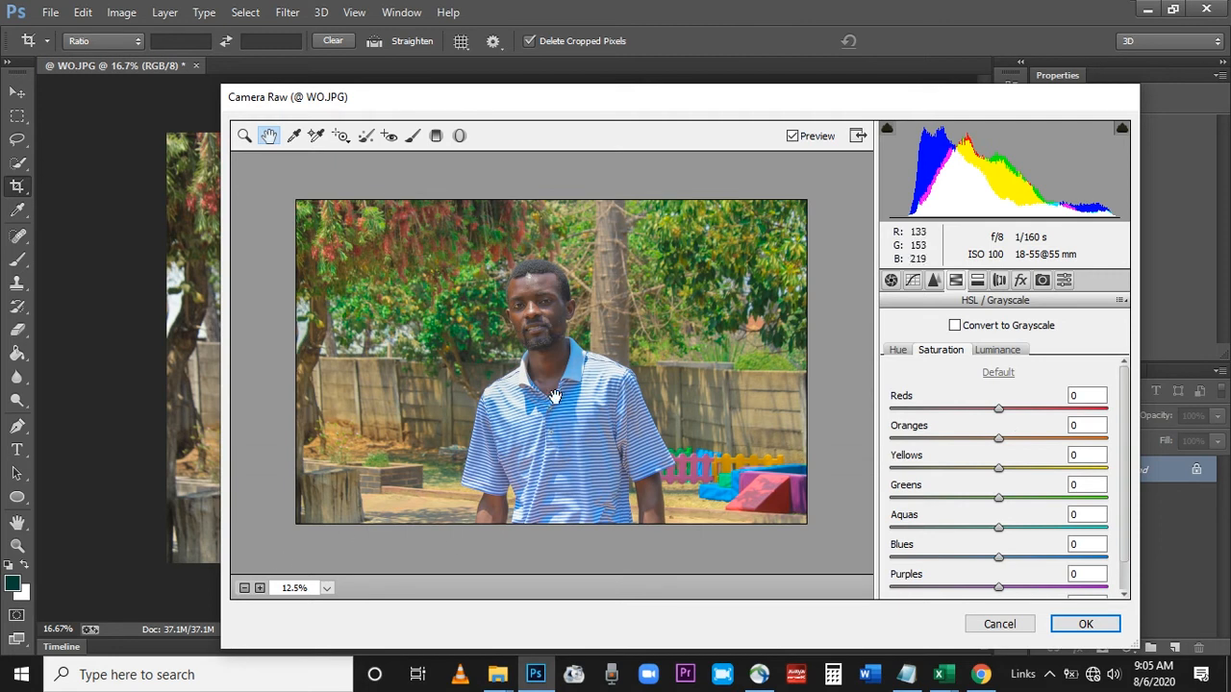
click(259, 588)
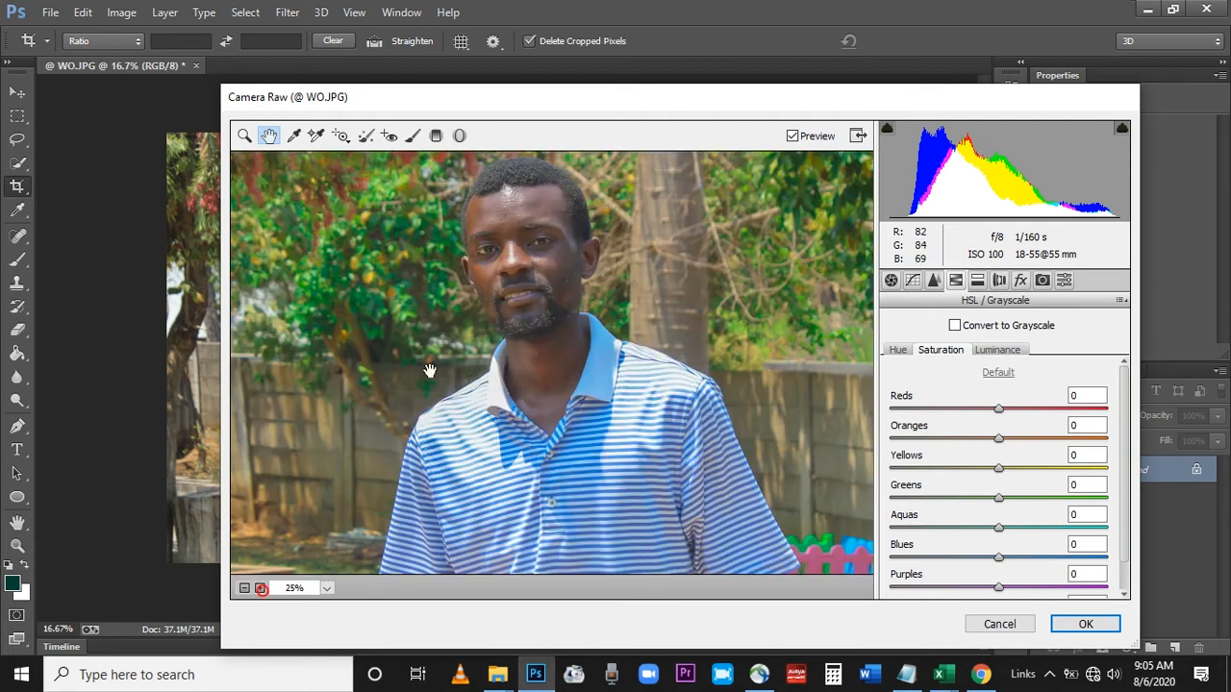
drag(1003, 439, 1002, 439)
drag(999, 469, 1041, 463)
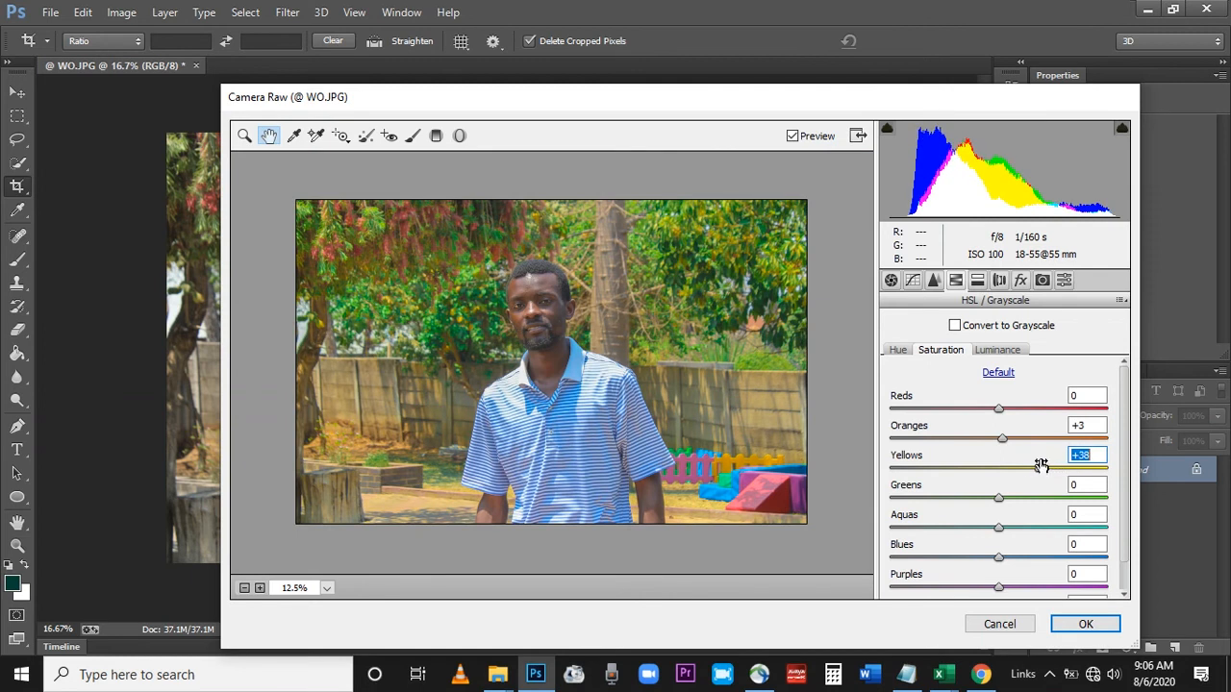
Step: Set the saturation of Greens to +9, Blues to +10, Purples to +5 and Magentas to +10, and apply the Camera Raw Filter
drag(999, 498, 1008, 500)
mouse_move(1000, 558)
mouse_down()
mouse_move(1042, 558)
mouse_move(1014, 556)
mouse_up()
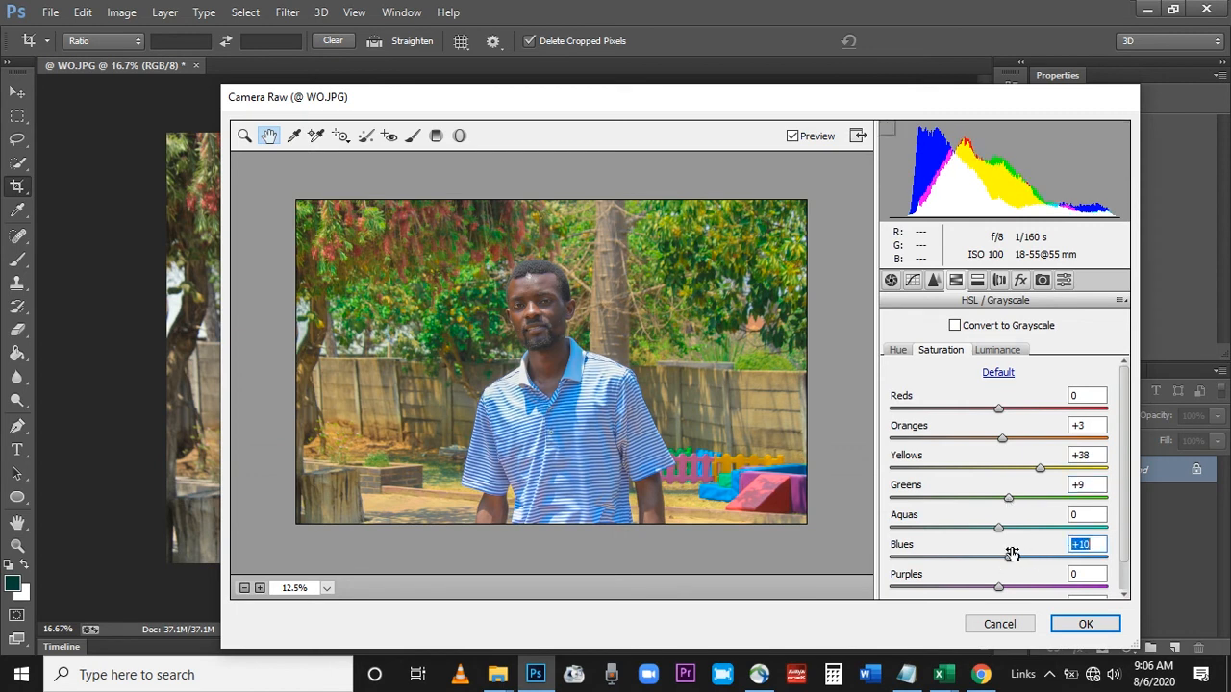
scroll(1132, 450, down, 1)
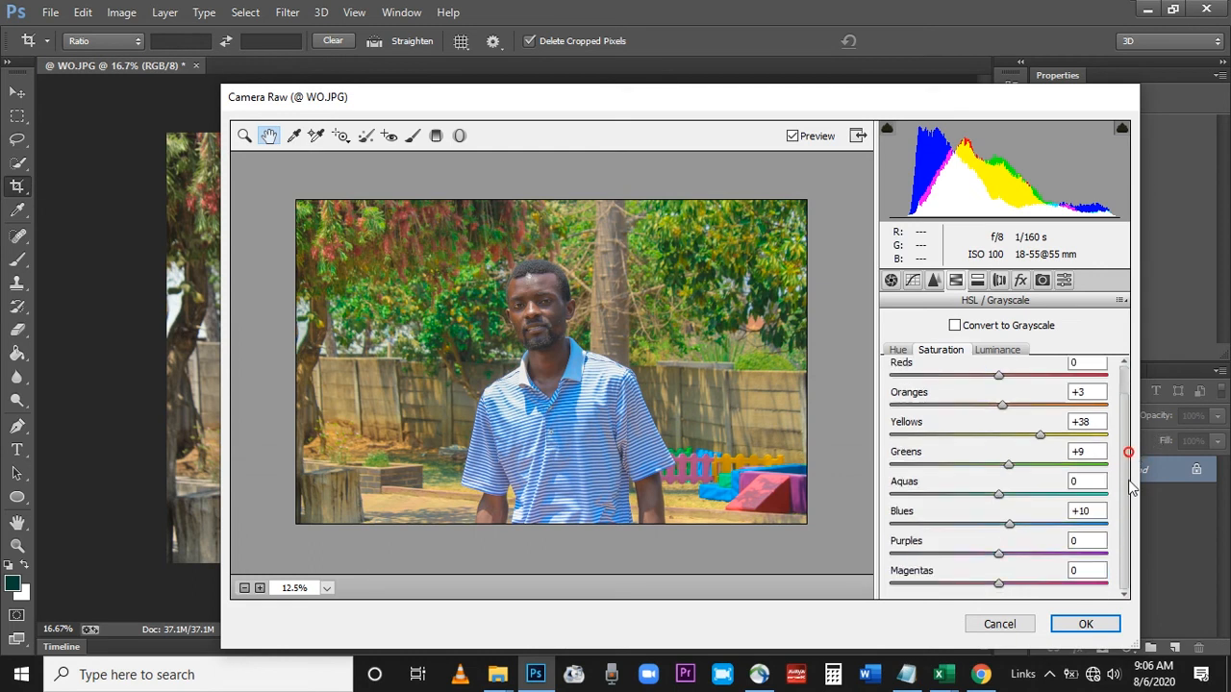
mouse_move(1002, 555)
mouse_down()
mouse_move(1021, 541)
mouse_move(1009, 535)
mouse_move(1004, 553)
mouse_move(1063, 575)
mouse_move(1009, 571)
mouse_up()
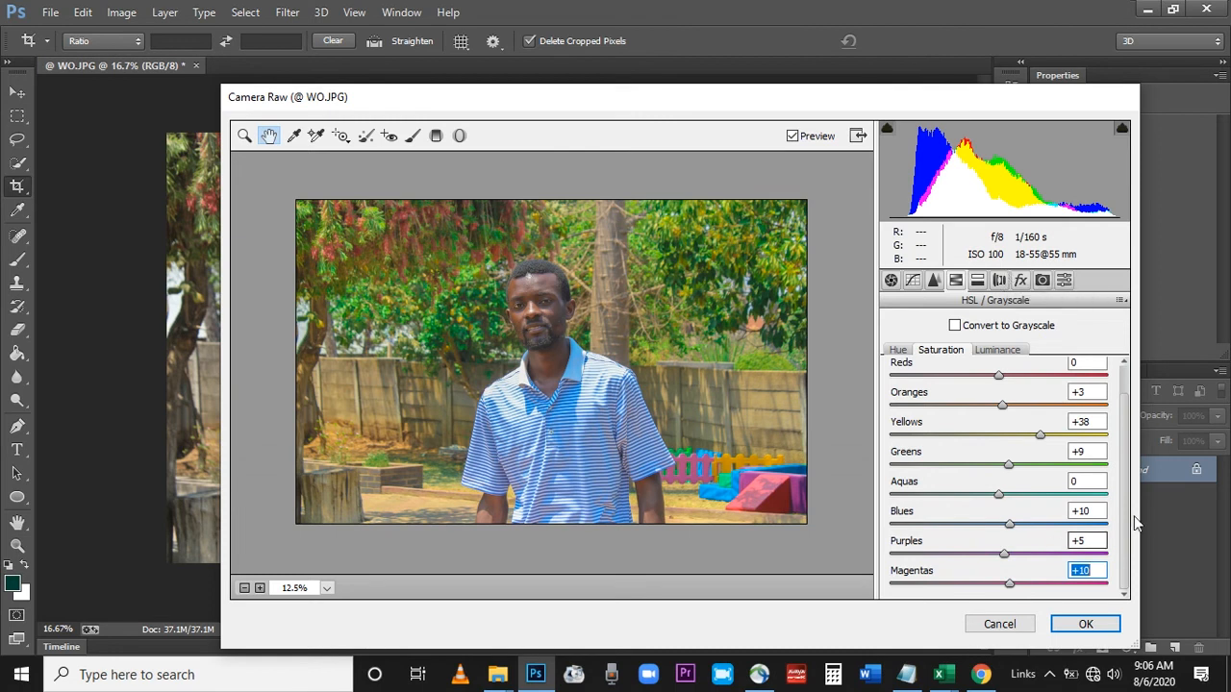
click(1081, 621)
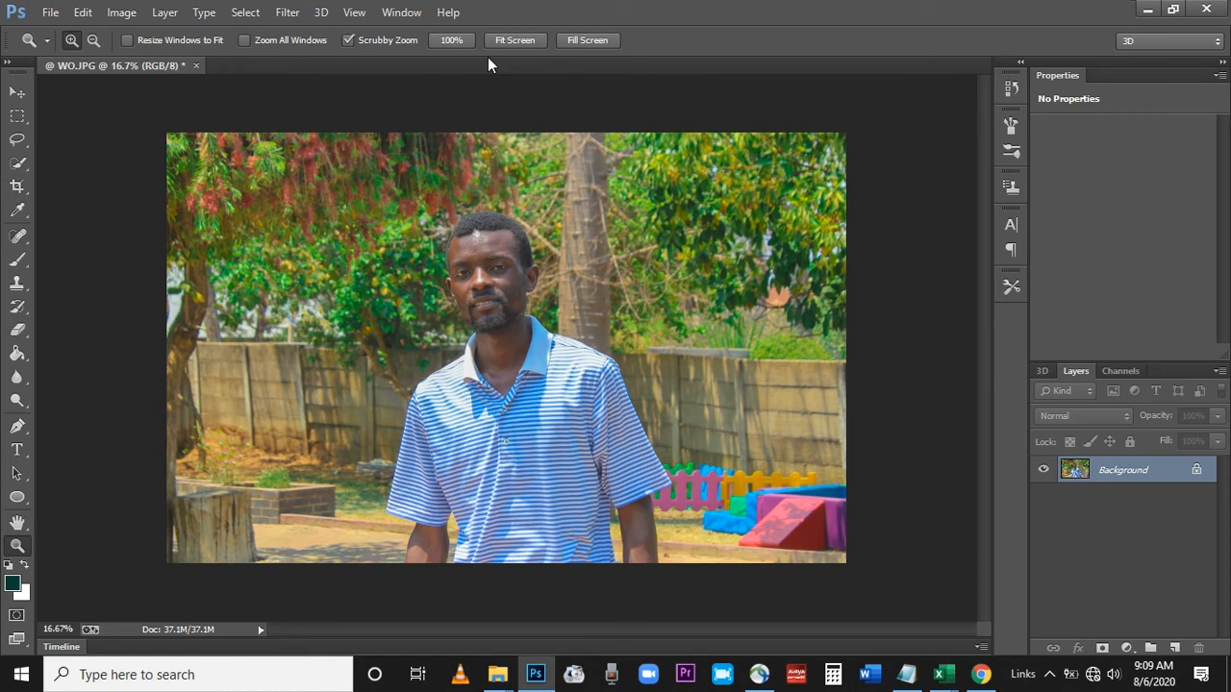
Step: Add a Gradient Map adjustment layer above the photo and set its opacity to 5%
click(1133, 652)
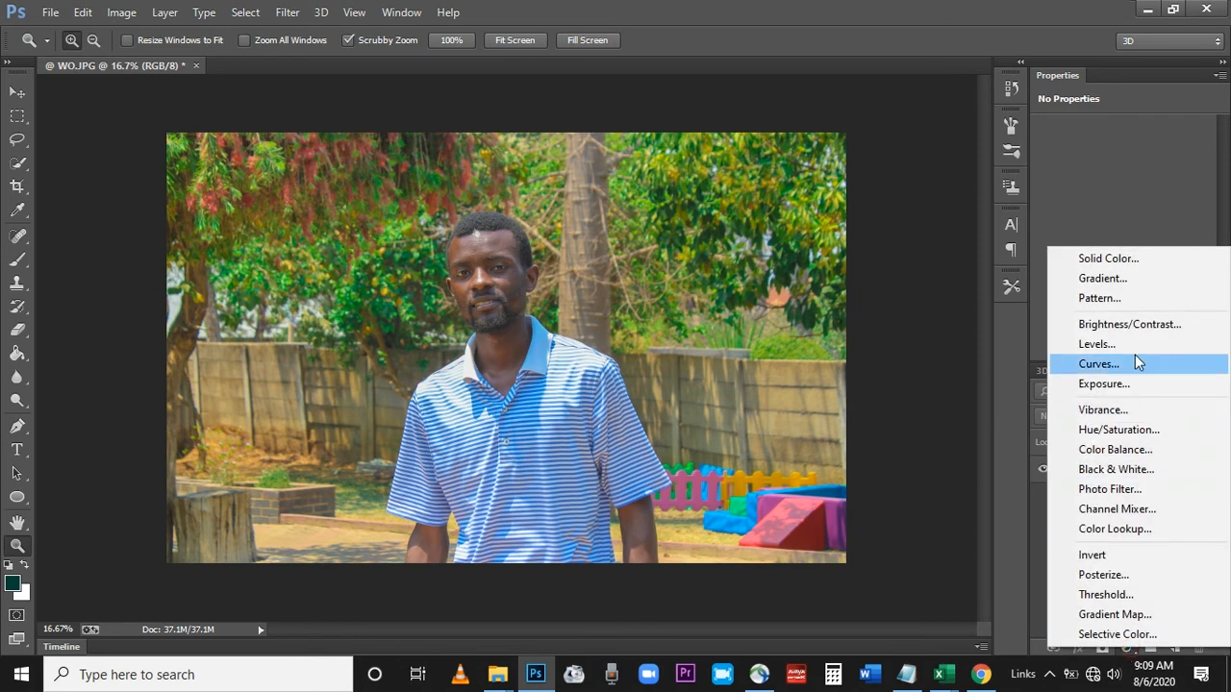
click(1114, 615)
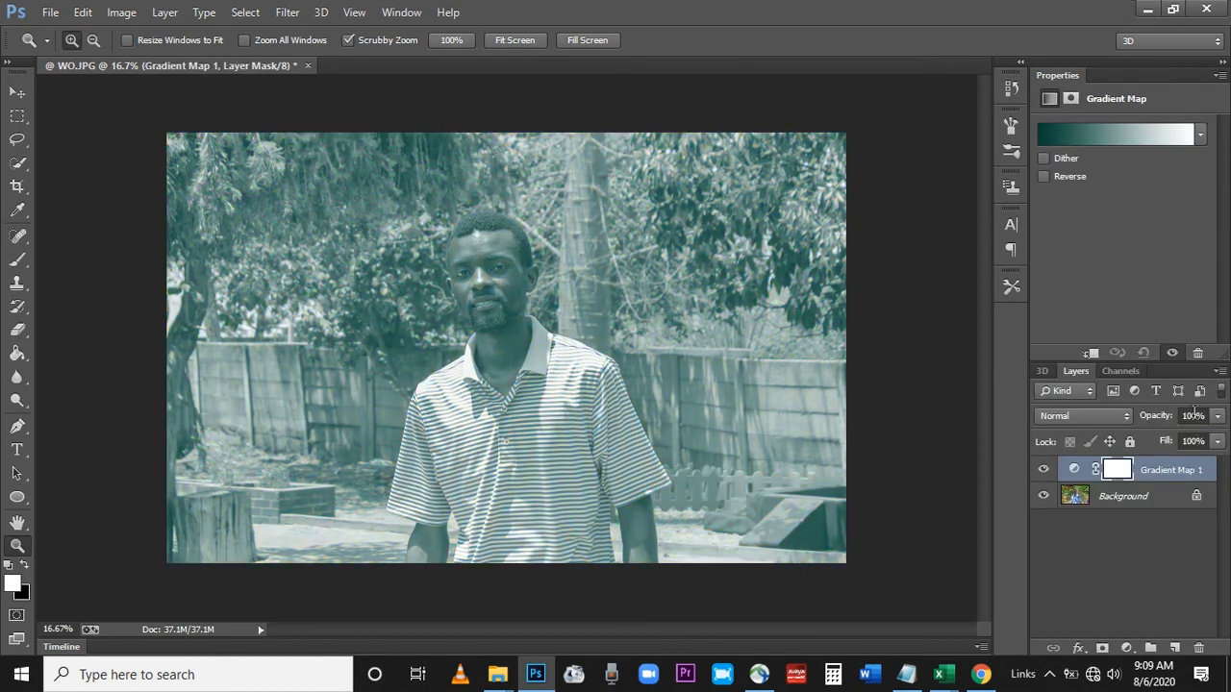
click(1193, 416)
text(5)
key(Return)
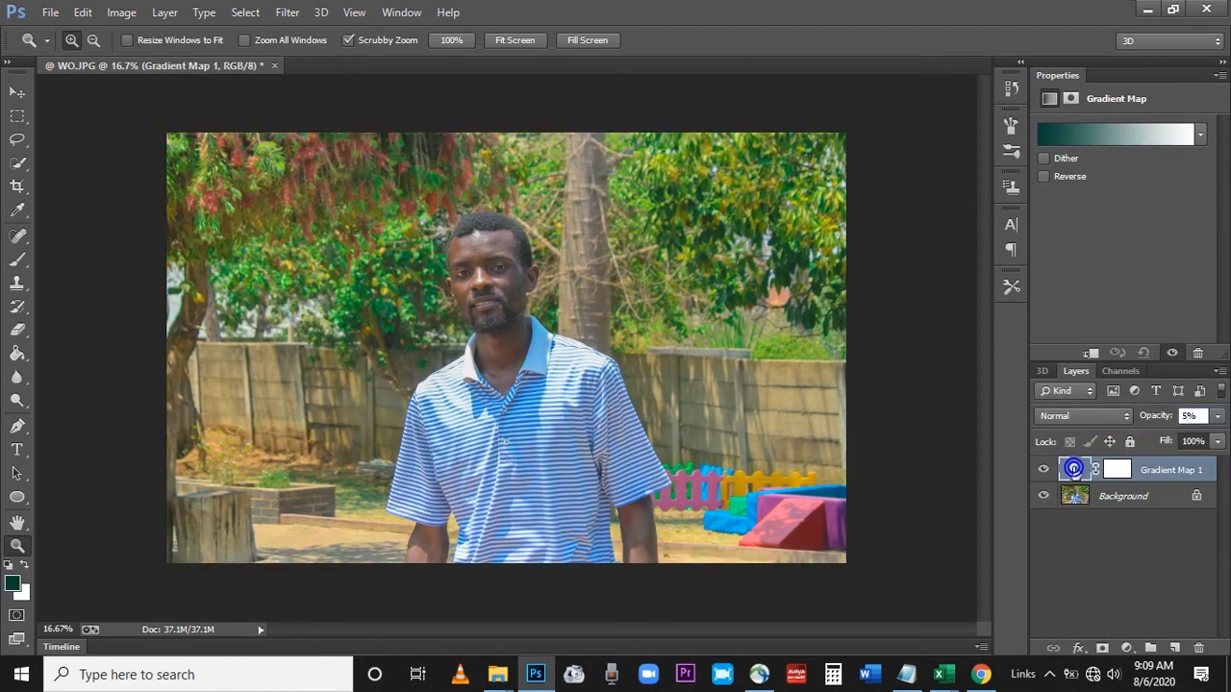
Step: Compare the Violet, Orange and Blue, Red, Yellow presets for the gradient map and apply Blue, Red, Yellow
click(1092, 138)
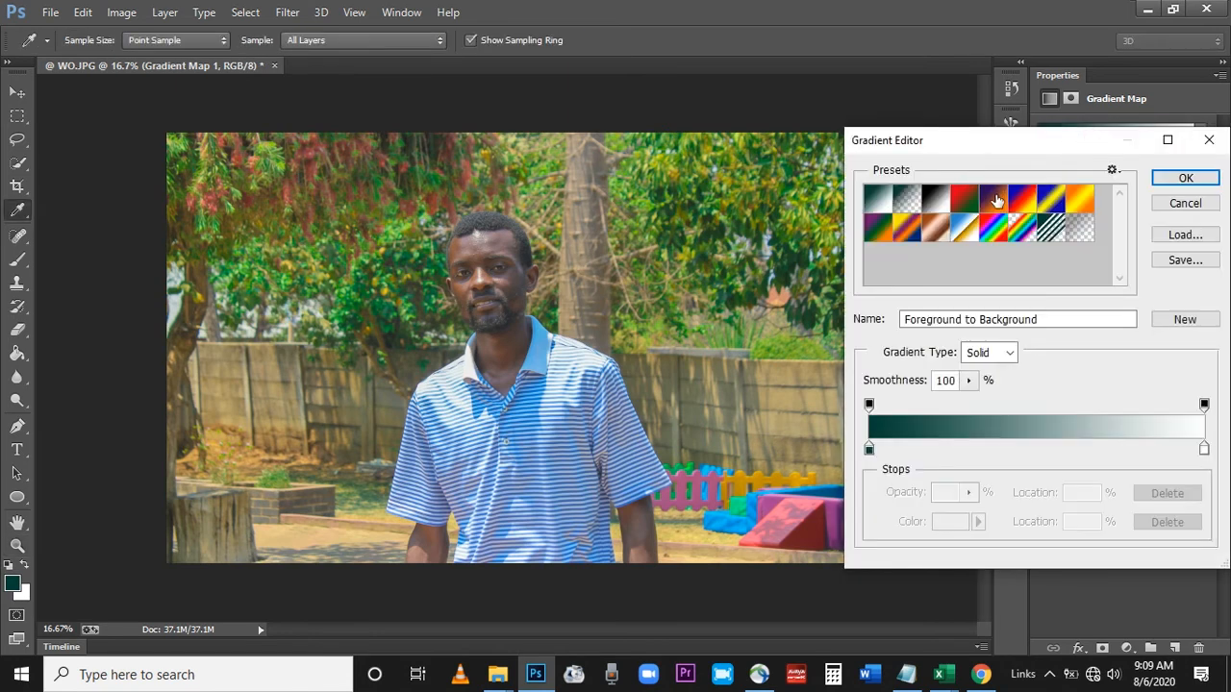
click(994, 199)
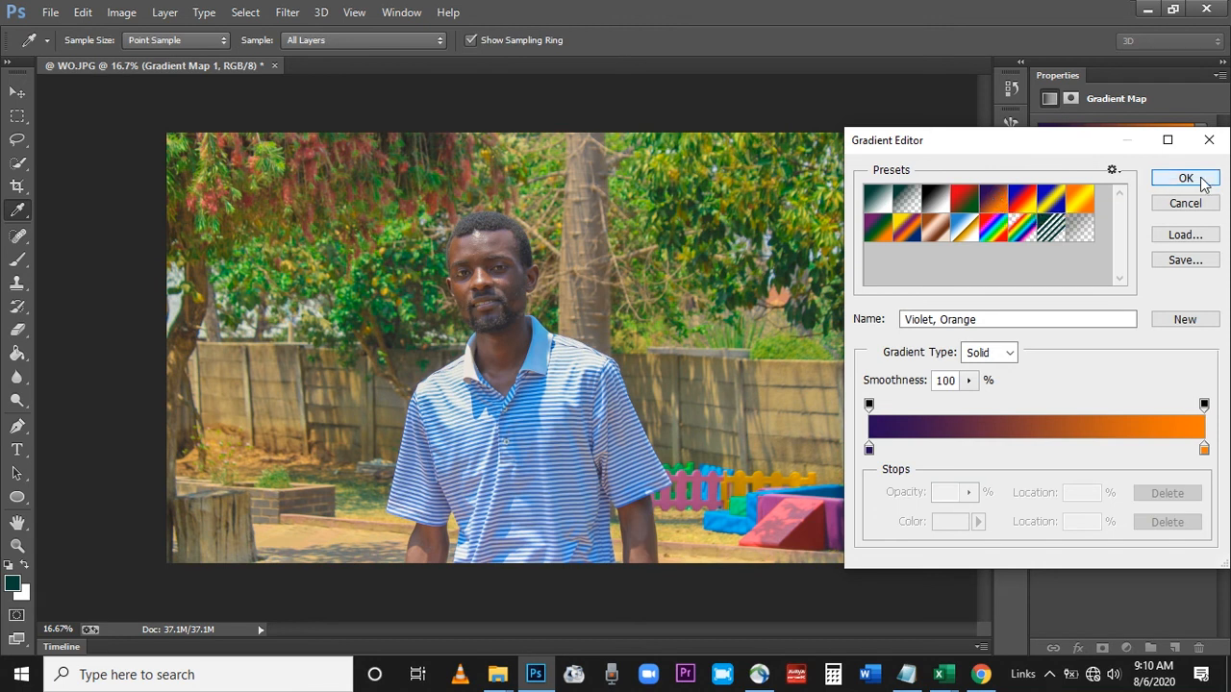
click(1028, 199)
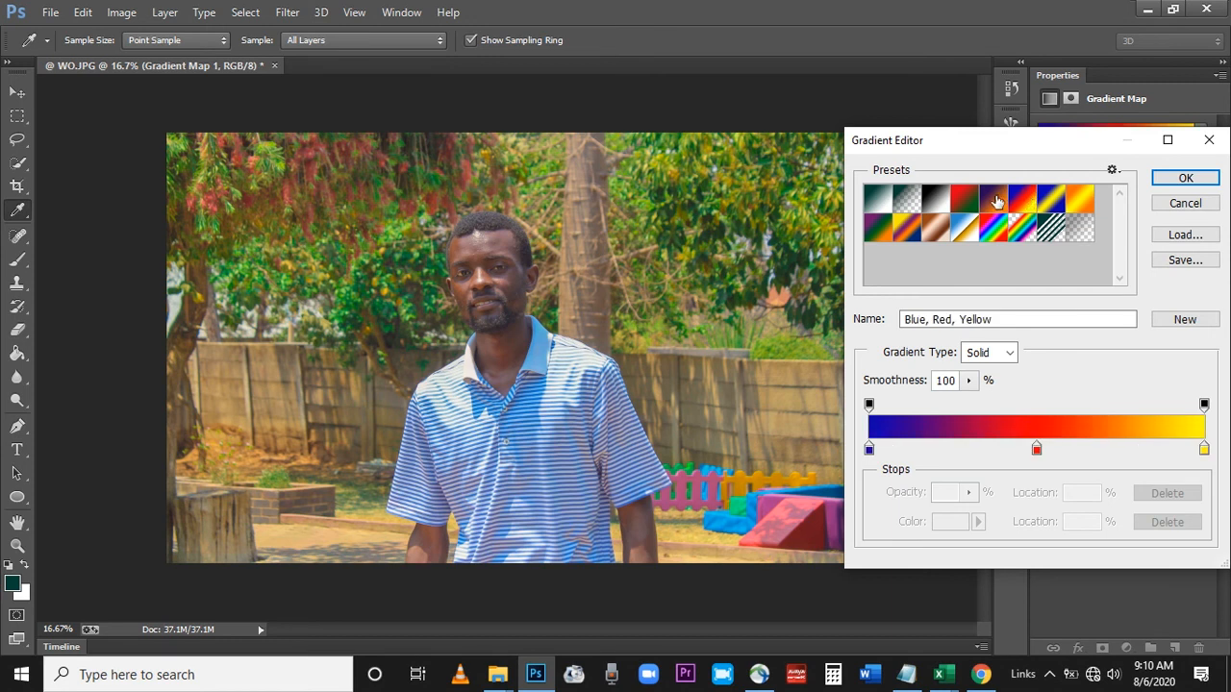
click(996, 200)
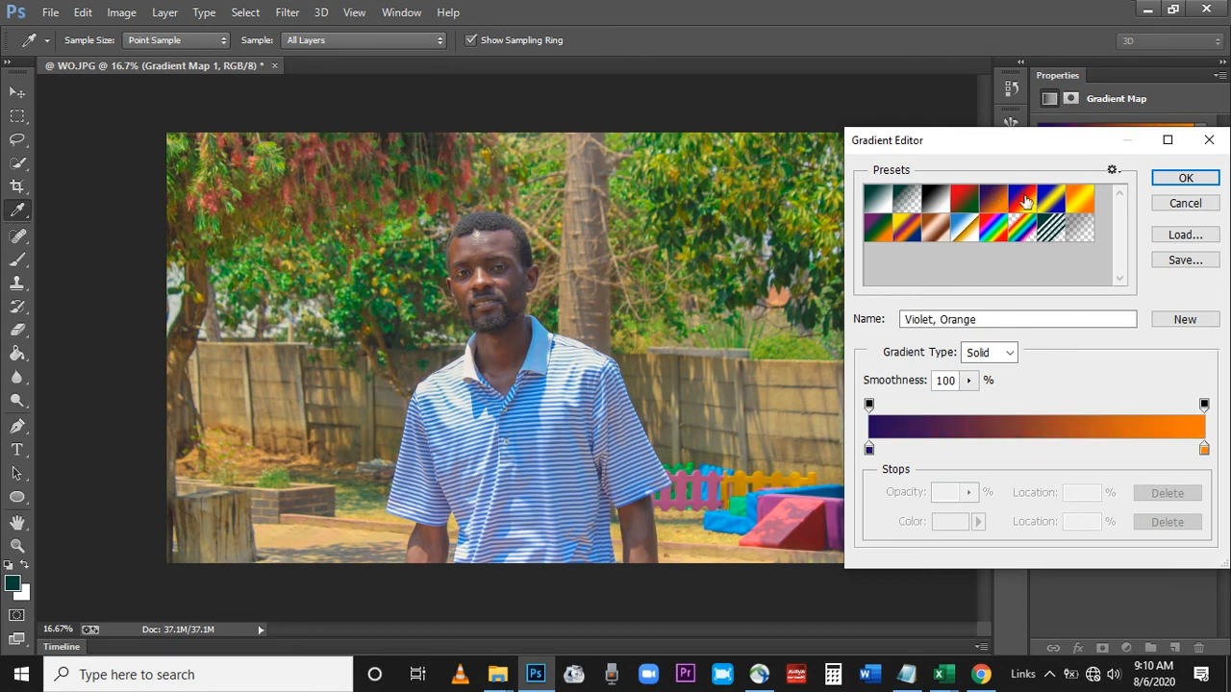
click(1025, 200)
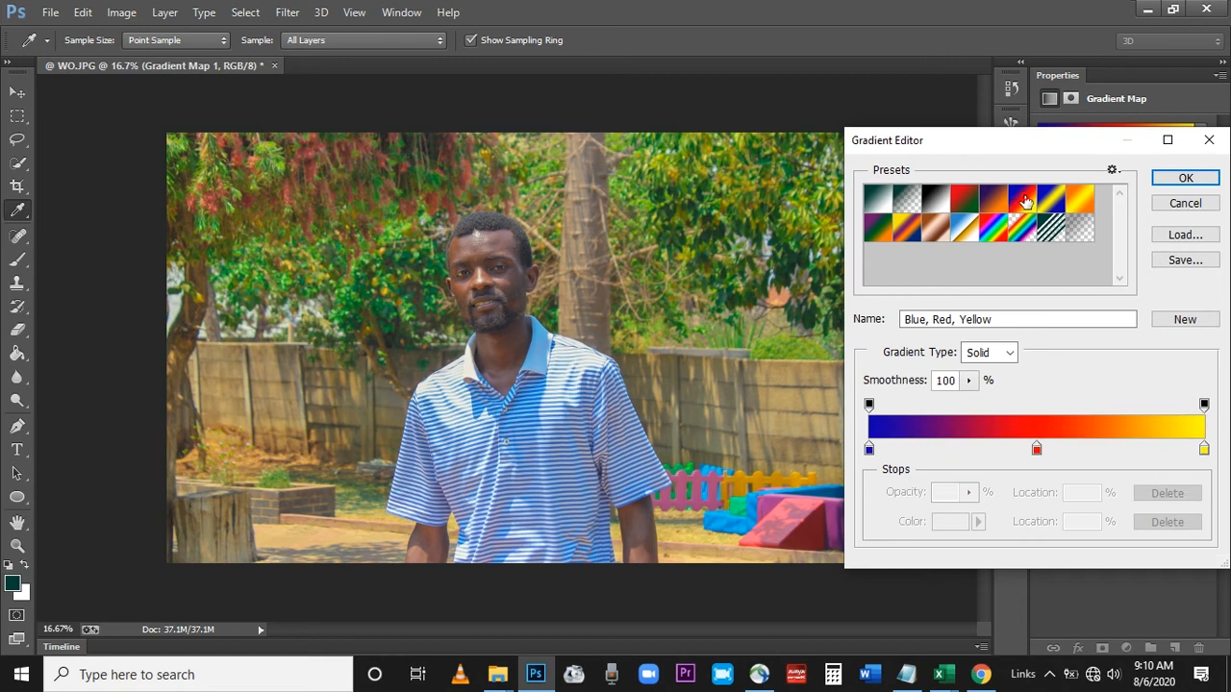
key(z)
click(1185, 178)
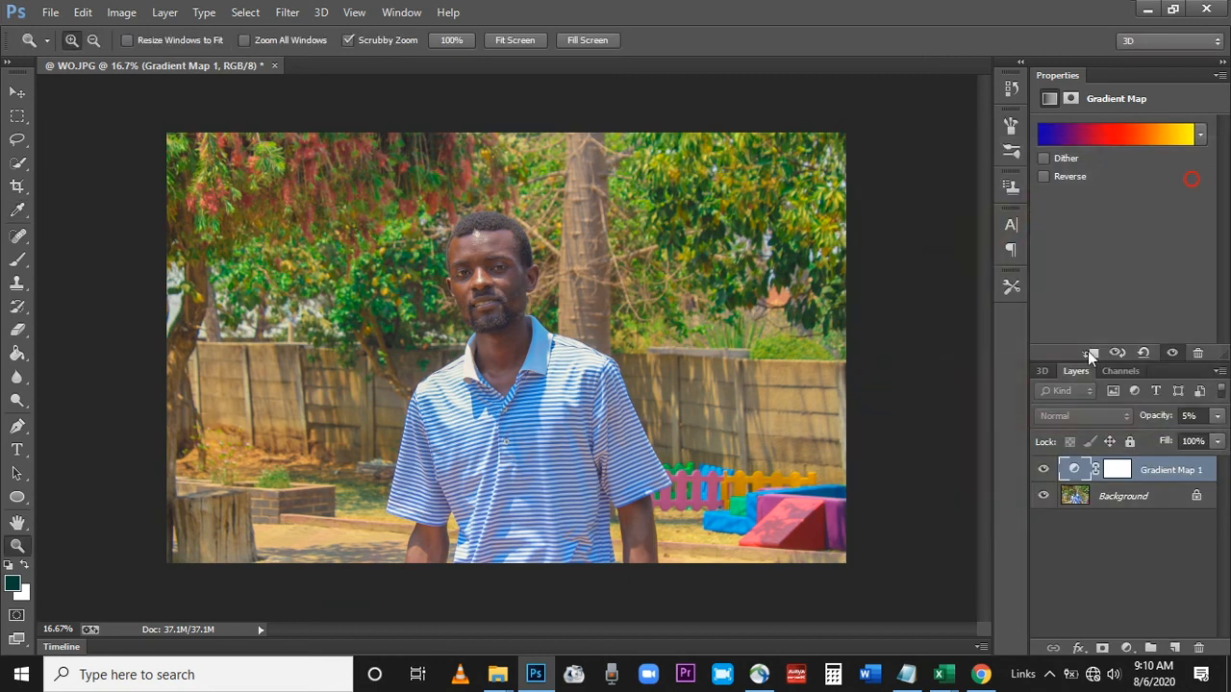
Step: On the Background layer, retouch spots on the man's upper forehead with the Spot Healing Brush
click(1125, 498)
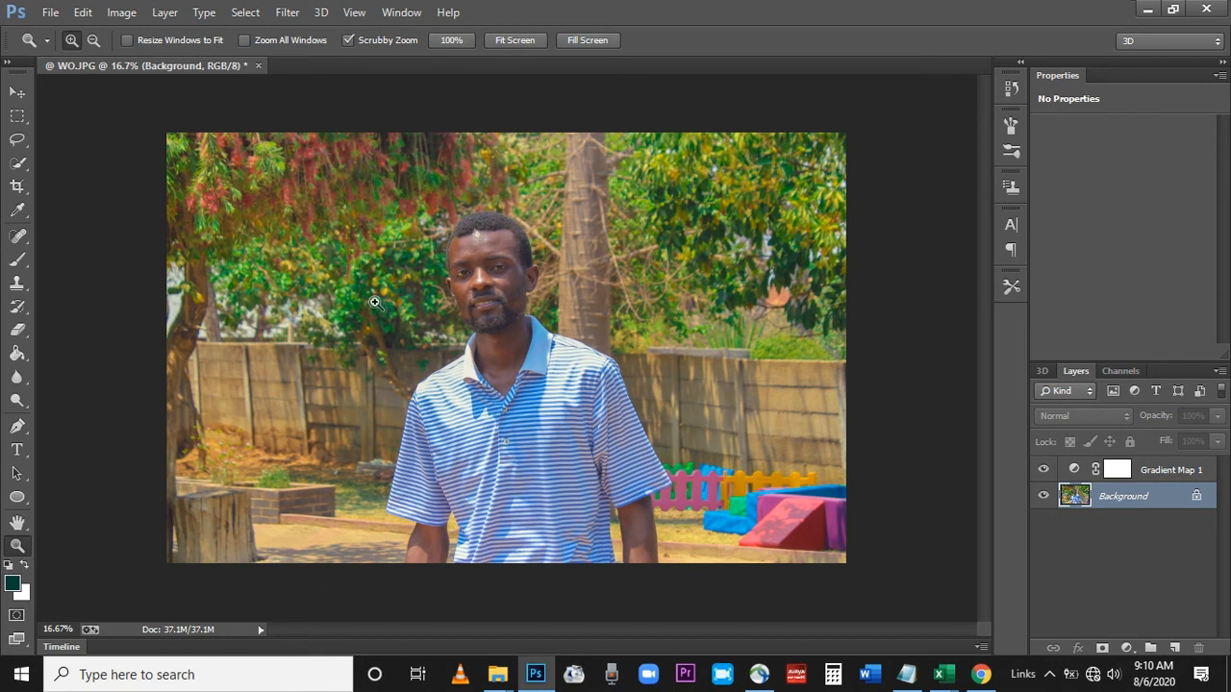
click(490, 287)
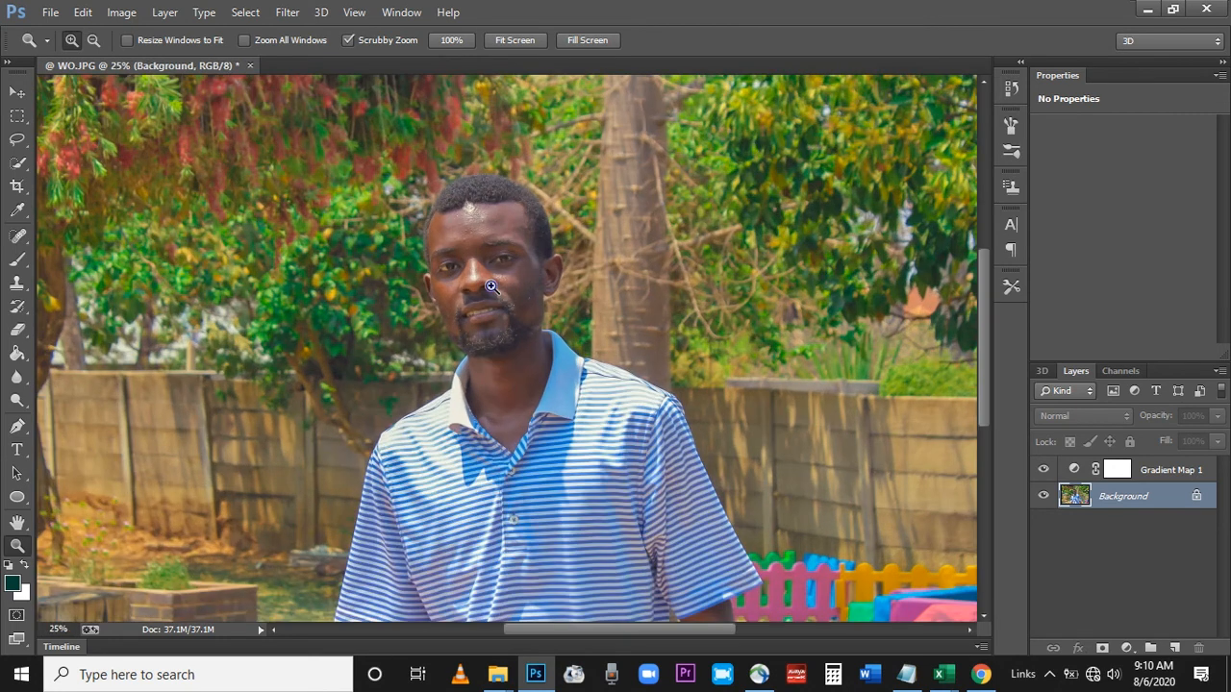
click(490, 286)
click(490, 287)
click(490, 286)
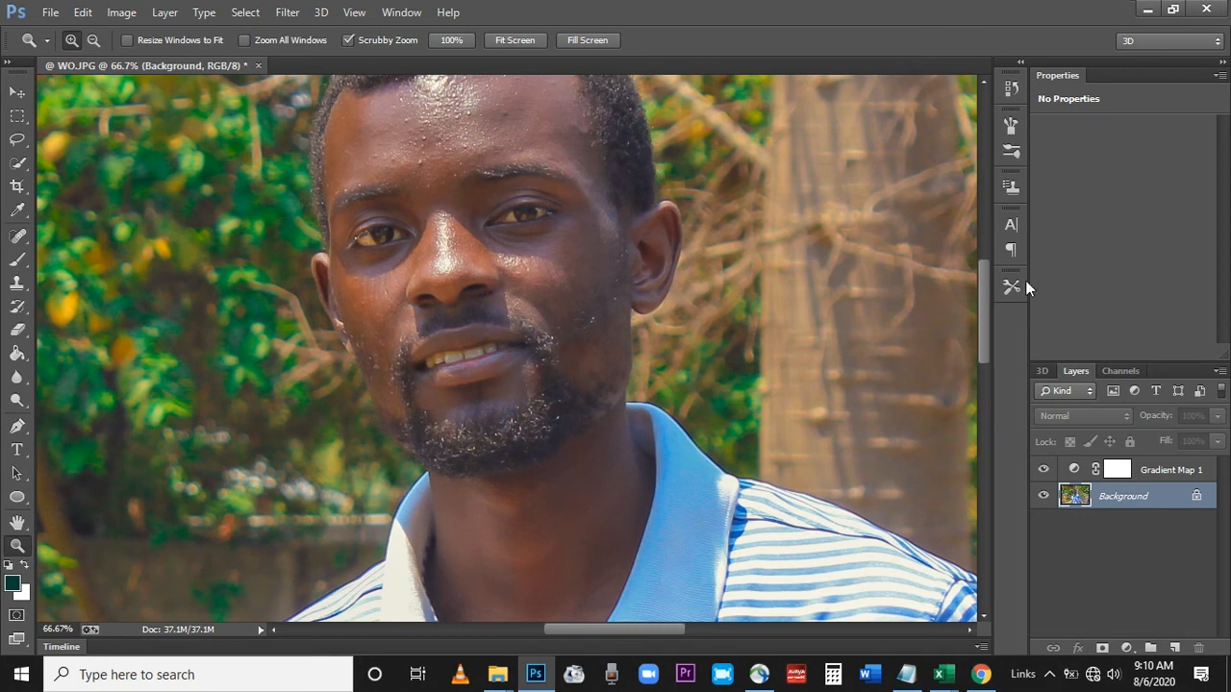
drag(986, 309, 985, 287)
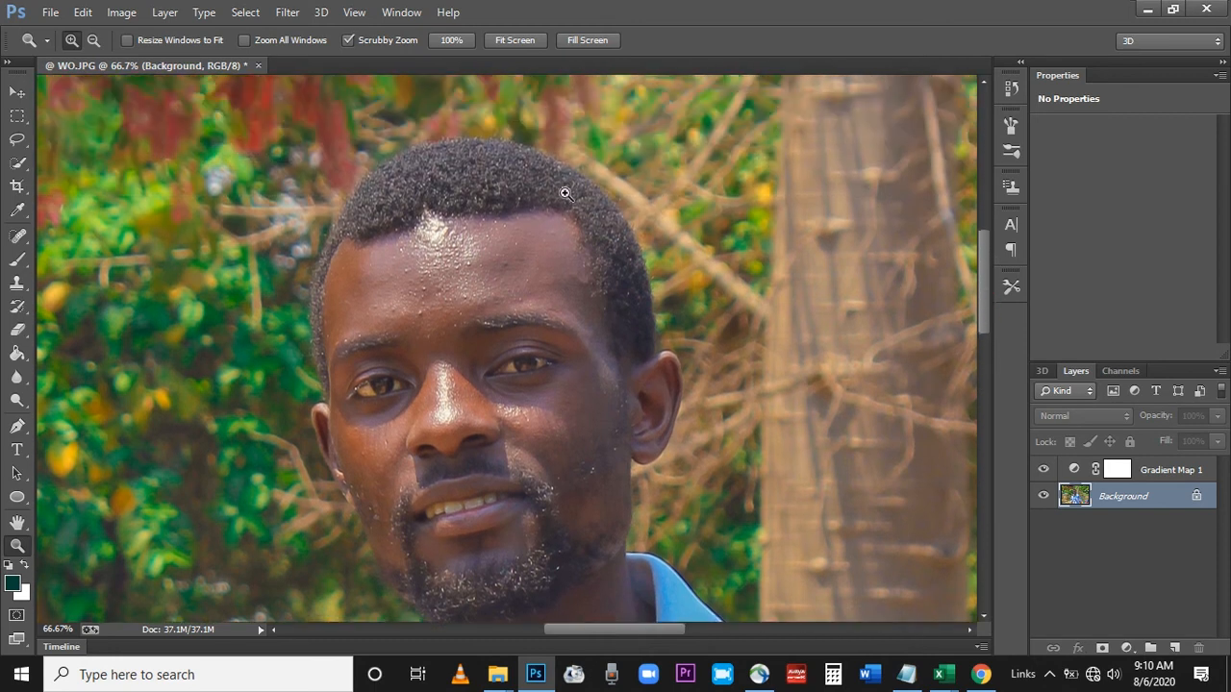
click(21, 235)
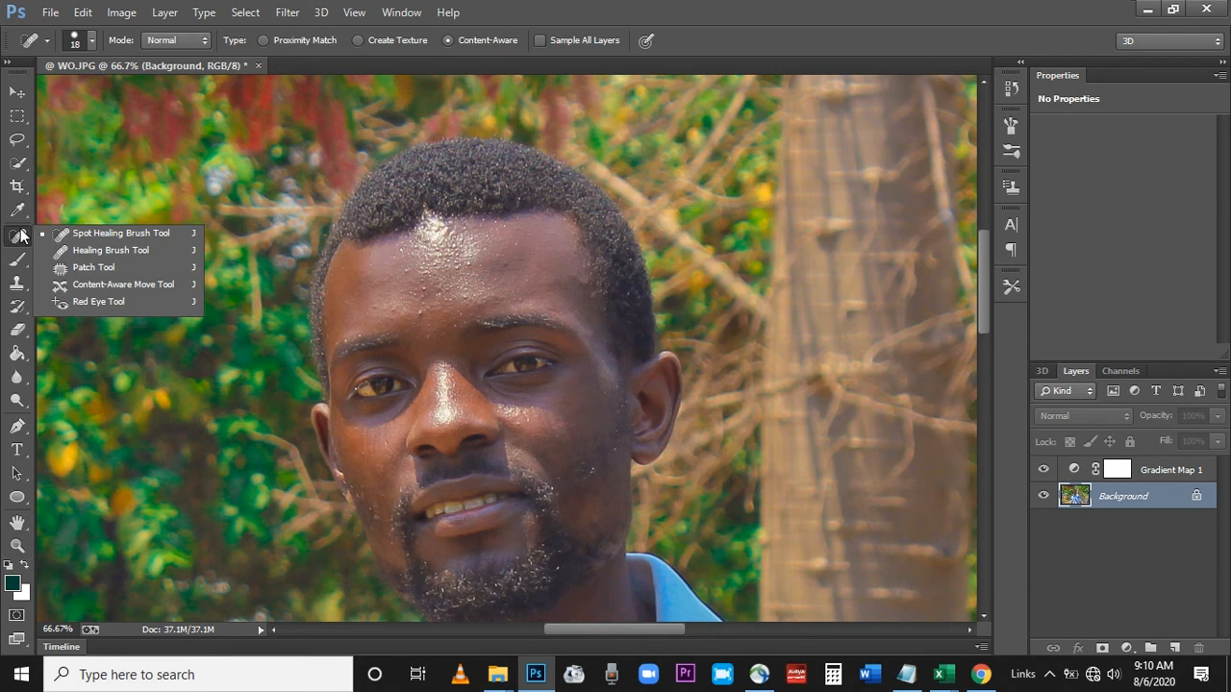
click(92, 238)
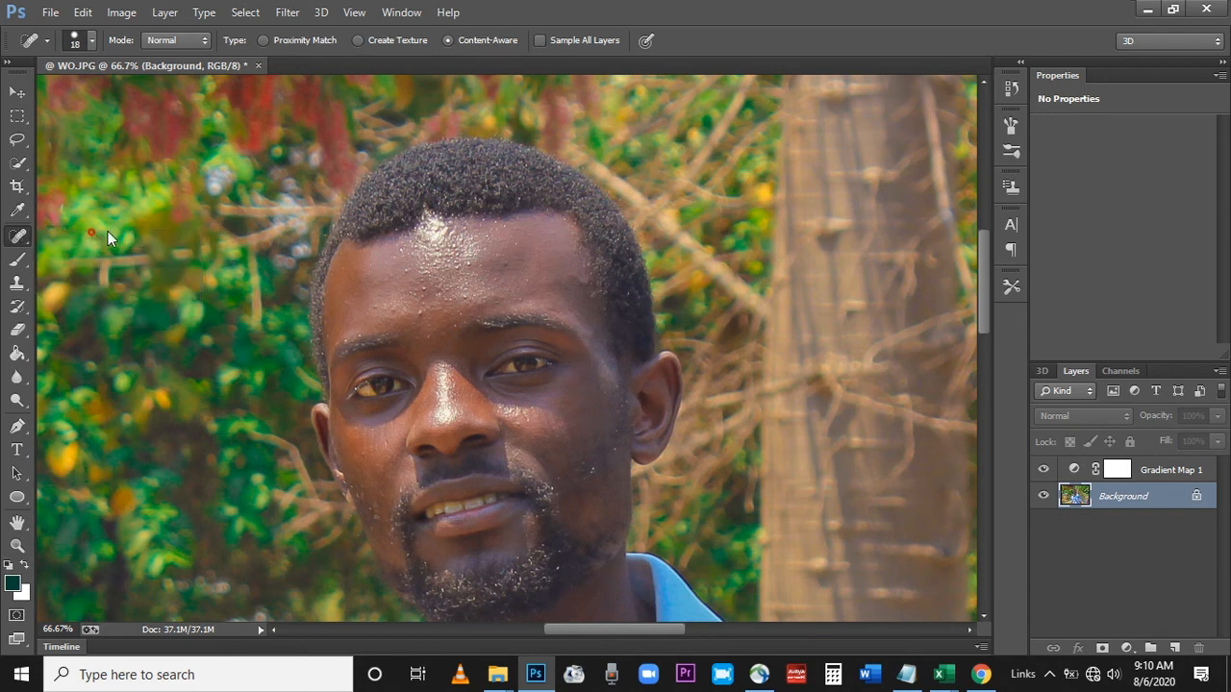
click(513, 273)
click(523, 249)
click(91, 43)
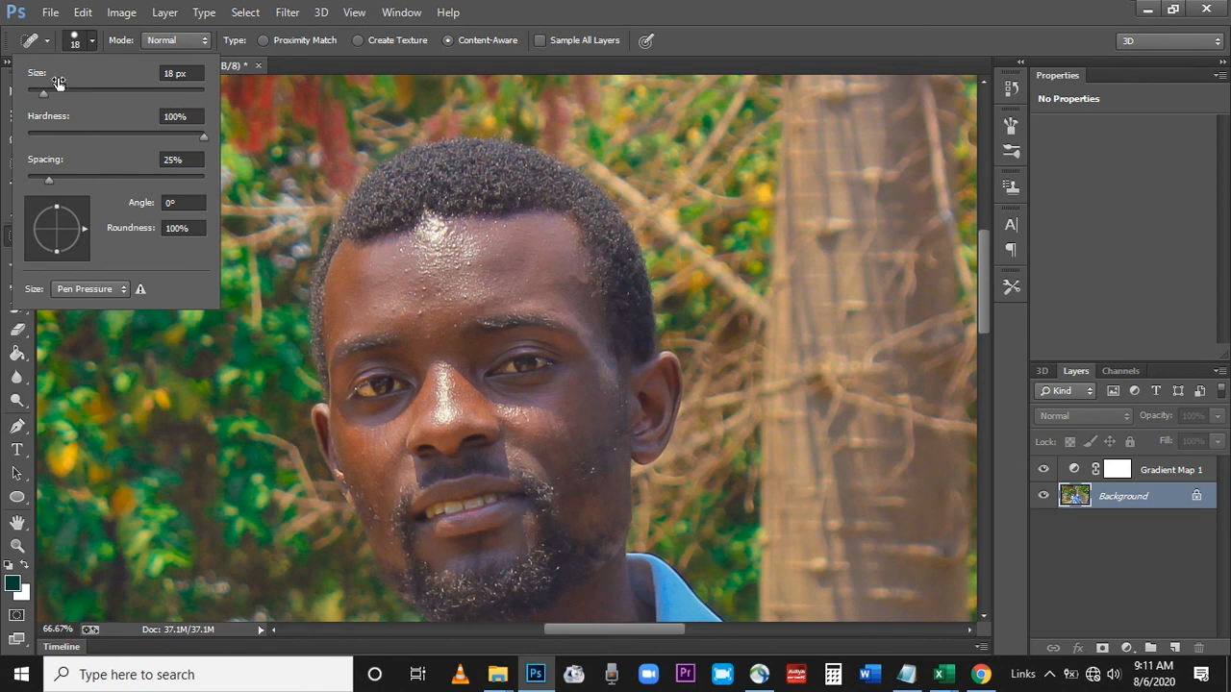
click(469, 260)
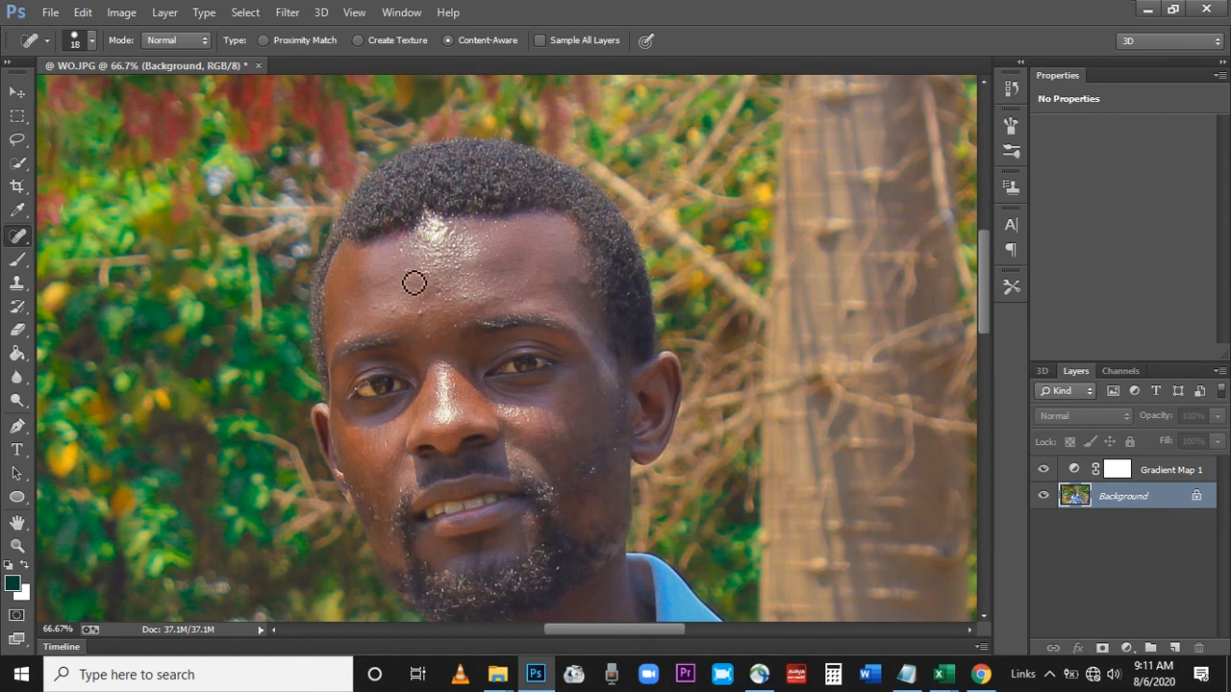
Step: Heal the blemishes across the middle of the forehead and around the eyebrows with the Spot Healing Brush
click(405, 270)
click(407, 259)
click(426, 288)
click(420, 312)
click(359, 334)
click(351, 346)
click(464, 296)
click(464, 316)
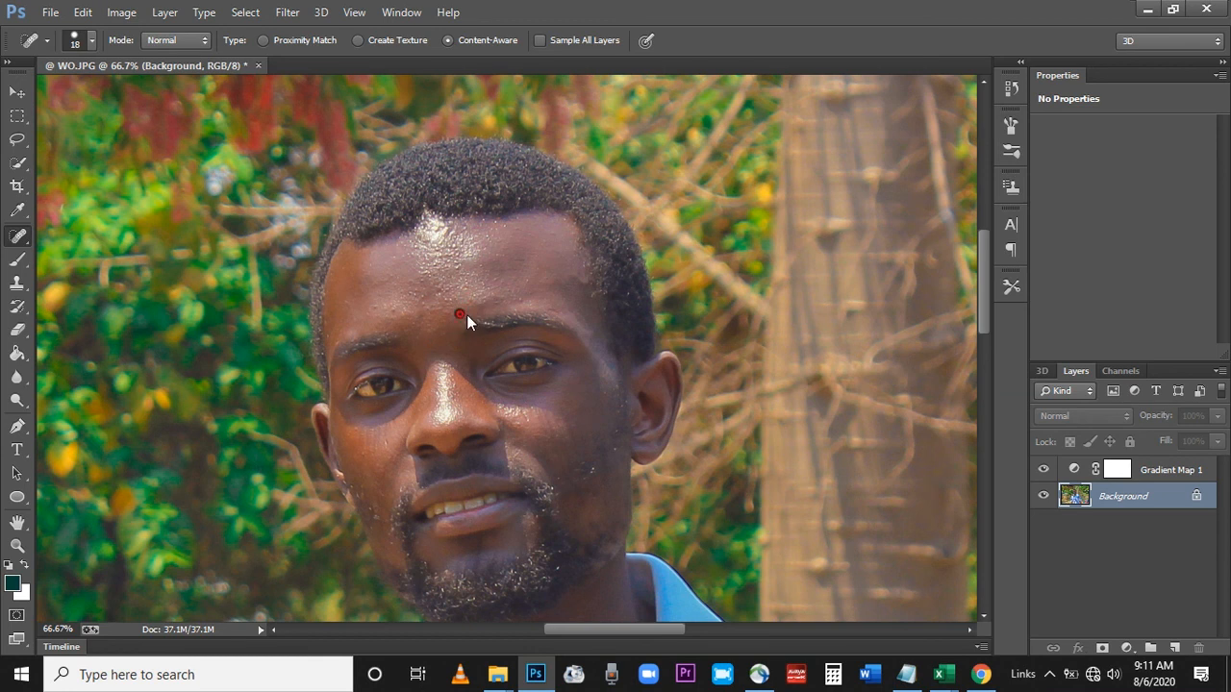
Step: Heal the spots on the man's cheeks and the white specks in his beard with the Spot Healing Brush
click(596, 474)
click(562, 478)
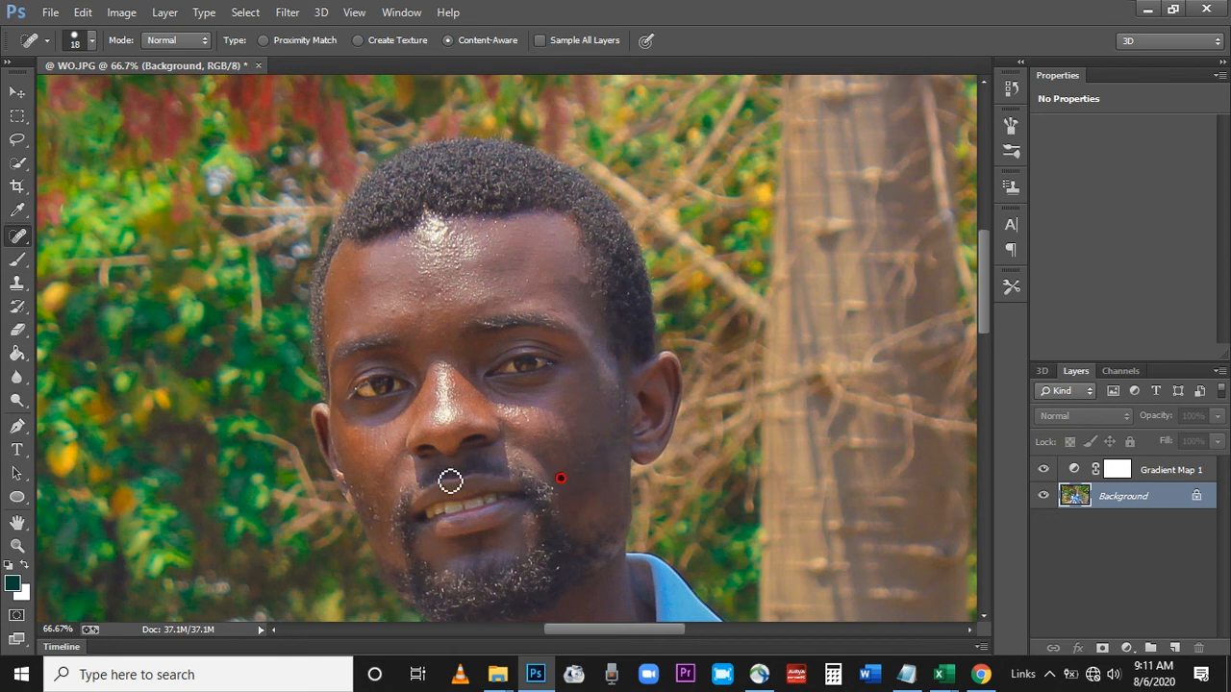
click(379, 511)
click(556, 567)
click(449, 571)
click(432, 570)
click(520, 559)
Step: Zoom out from the retouched face to examine the whole portrait at 16.67%
drag(987, 264, 999, 452)
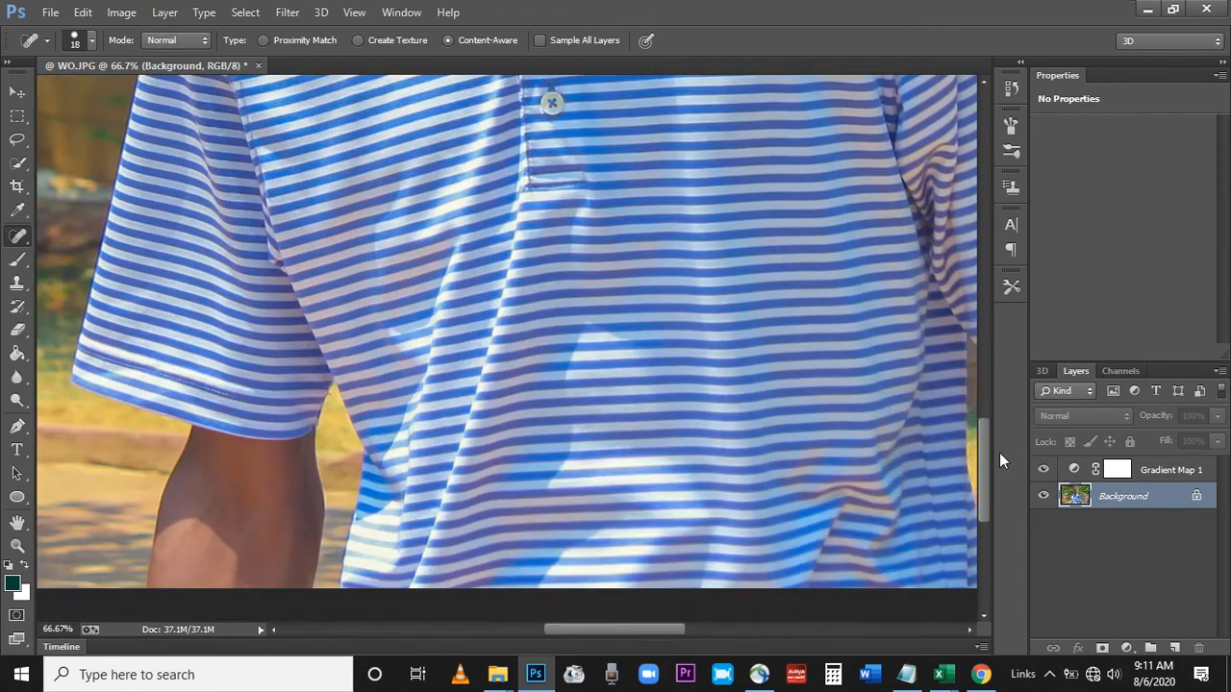
click(17, 546)
click(94, 39)
click(573, 280)
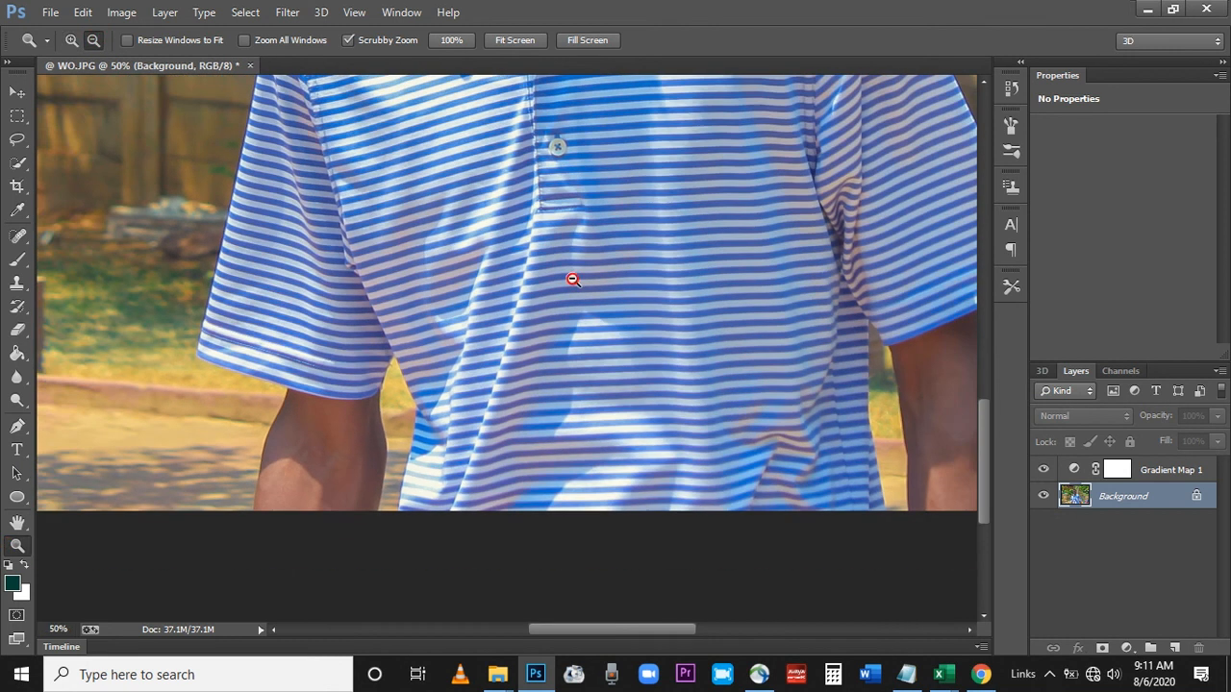
click(573, 280)
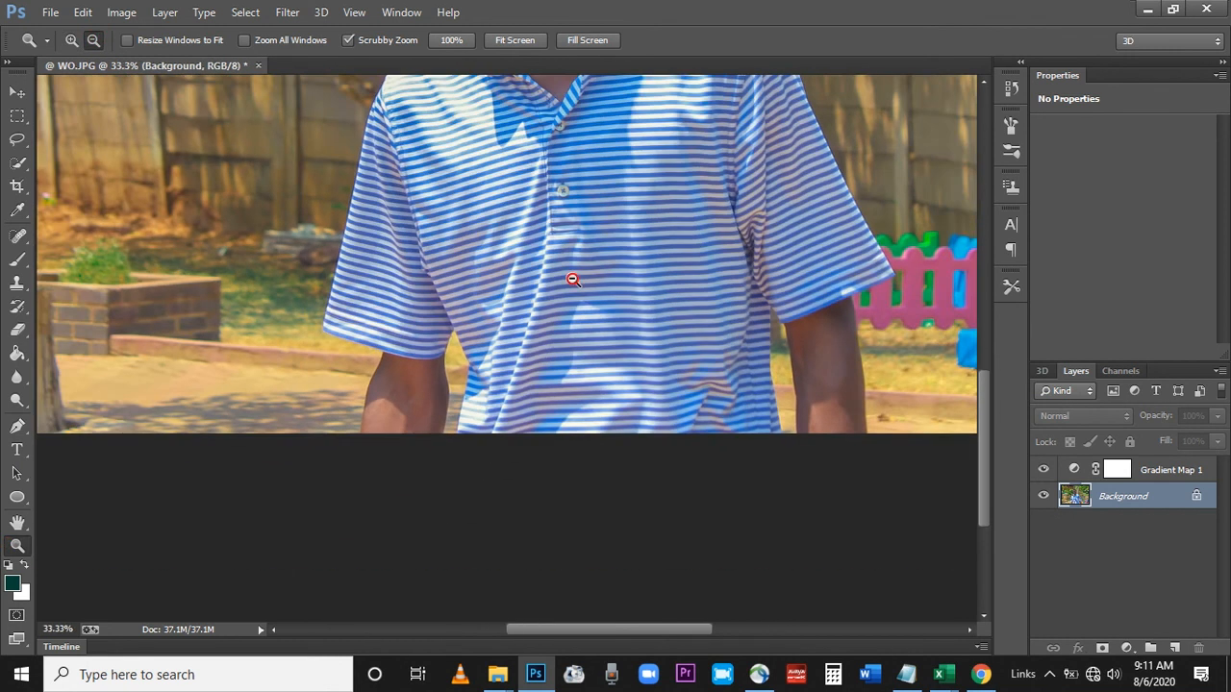
click(571, 282)
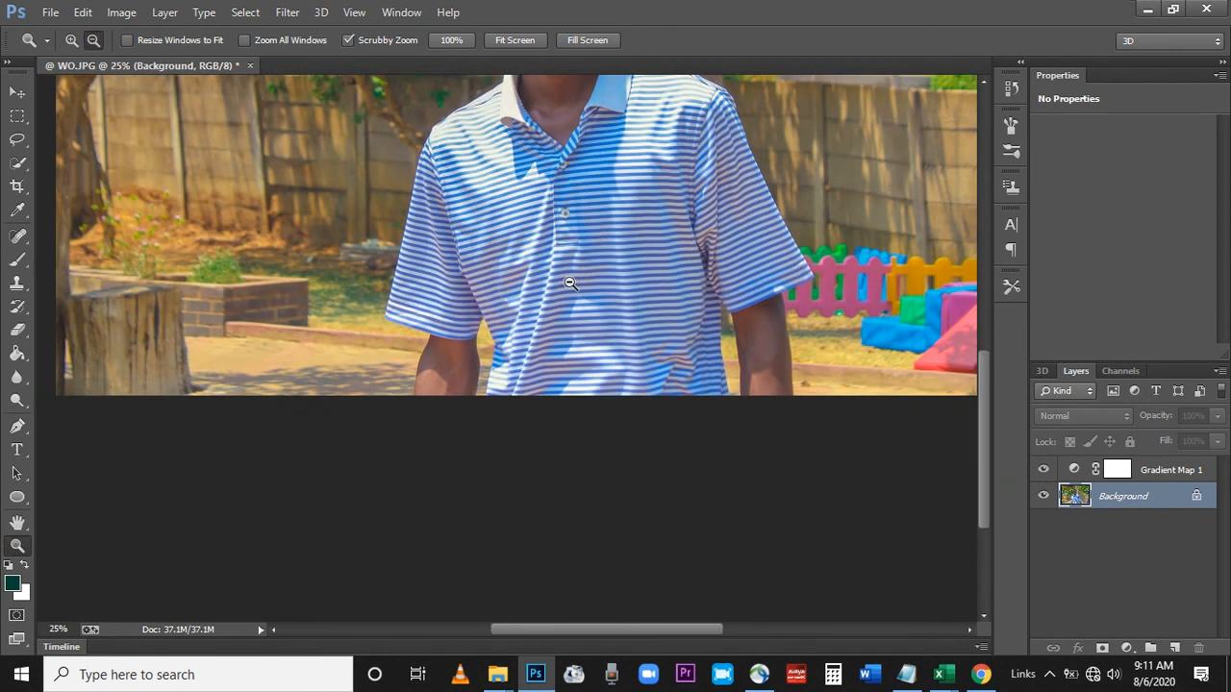
click(765, 288)
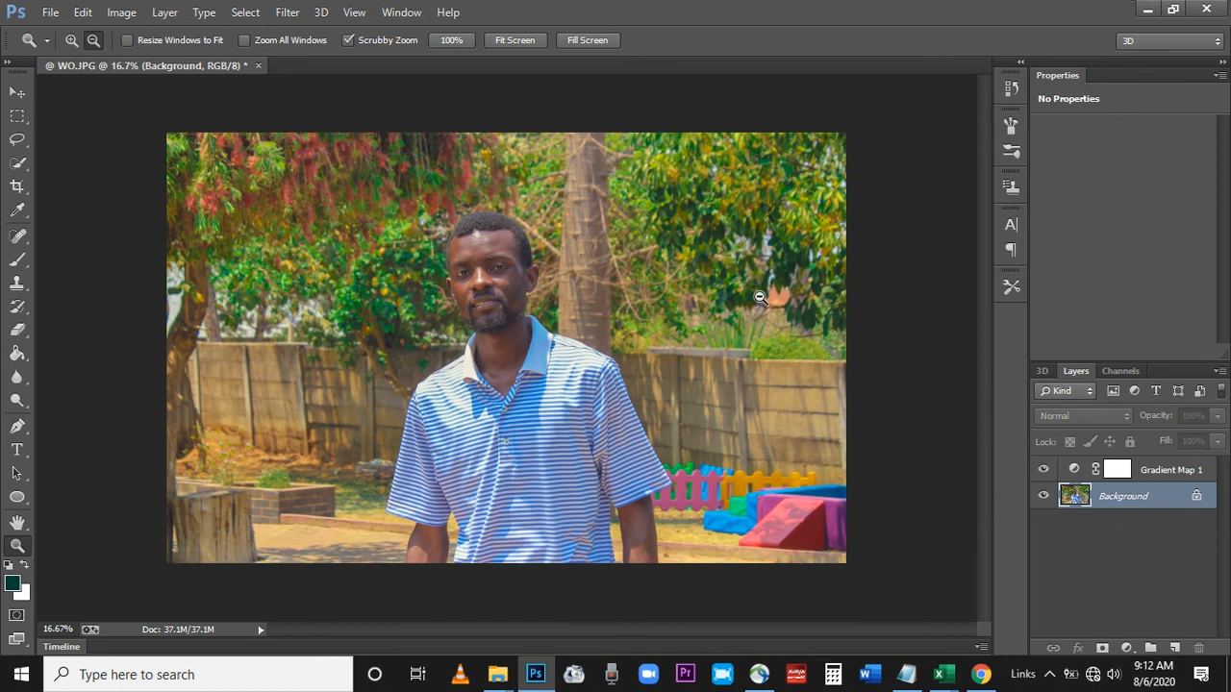
Step: Apply a Levels adjustment to the Background layer with RGB input levels of 2, 1.04 and 253
click(135, 13)
mouse_move(288, 58)
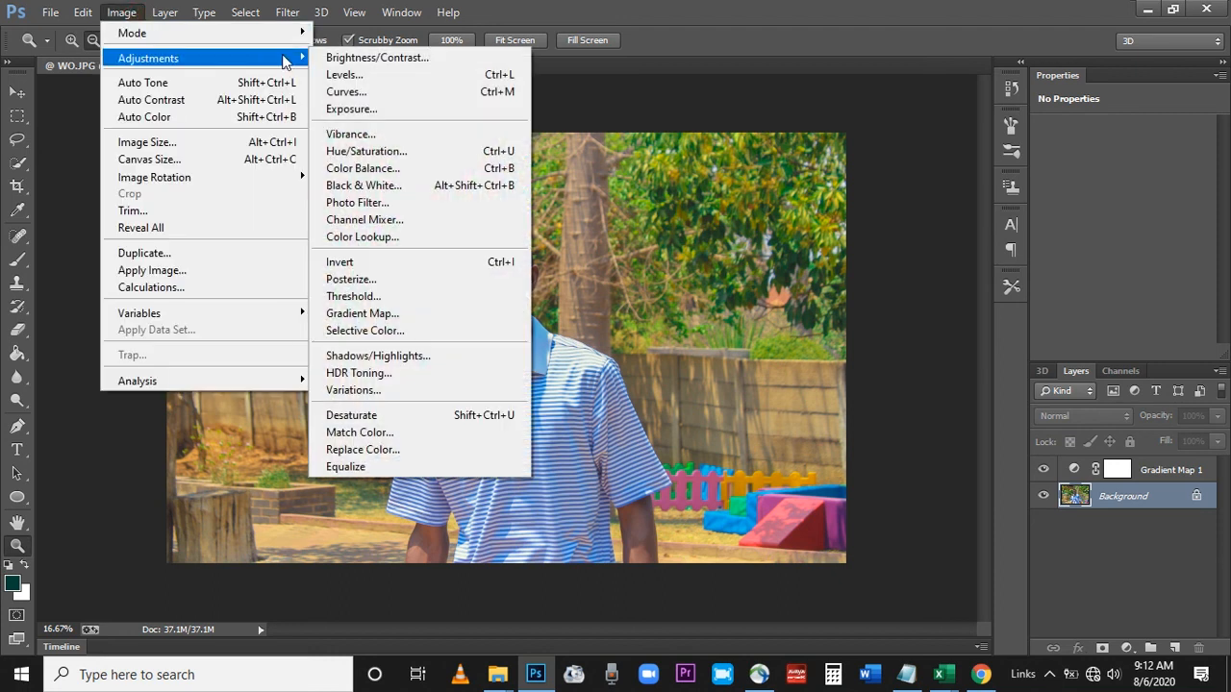
click(377, 76)
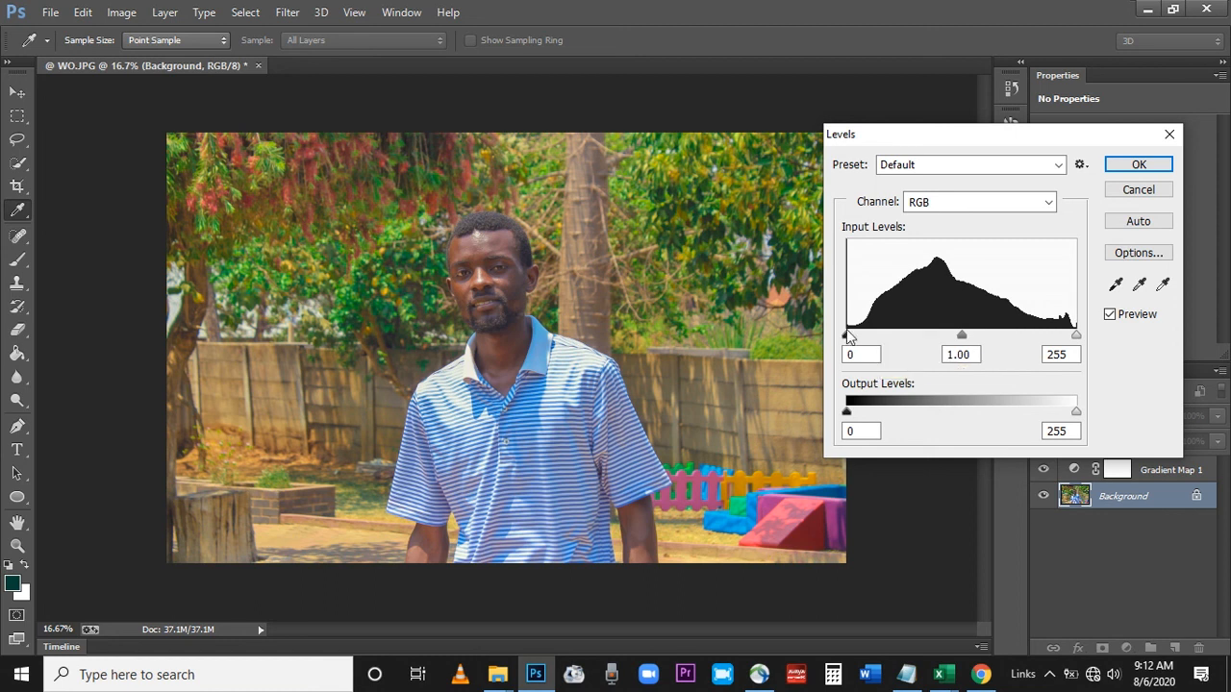
mouse_move(846, 335)
mouse_down()
mouse_move(860, 336)
mouse_move(850, 334)
mouse_up()
drag(964, 338, 960, 335)
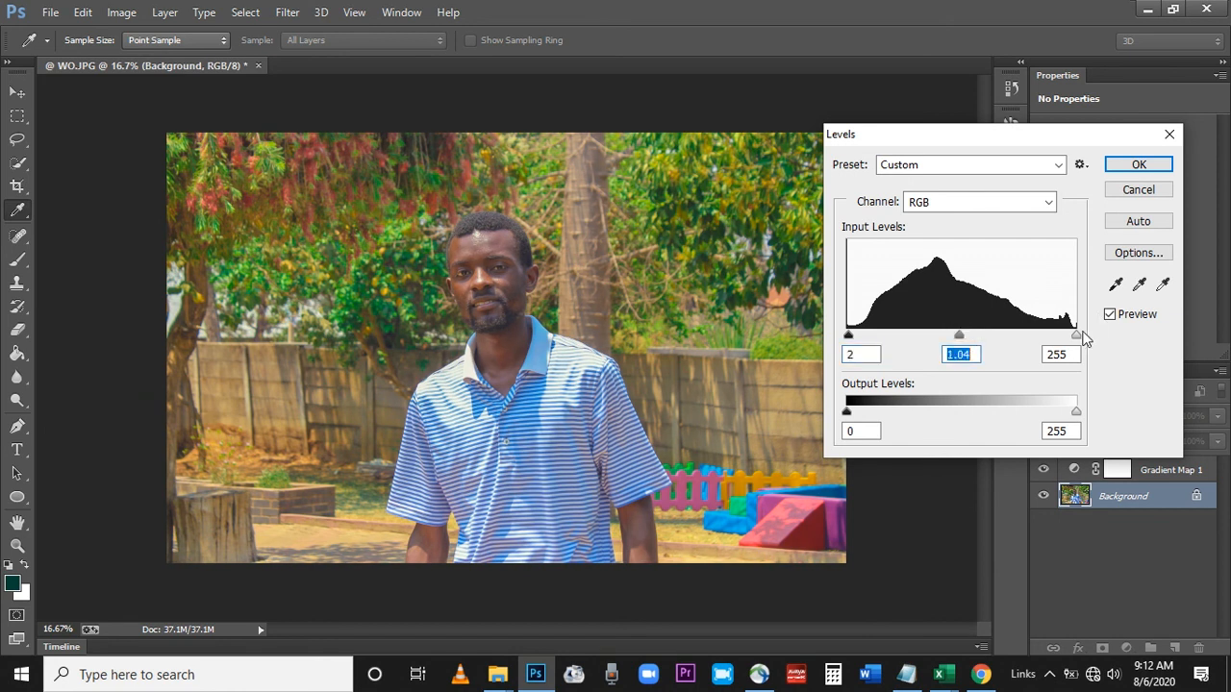
drag(1077, 334, 1075, 329)
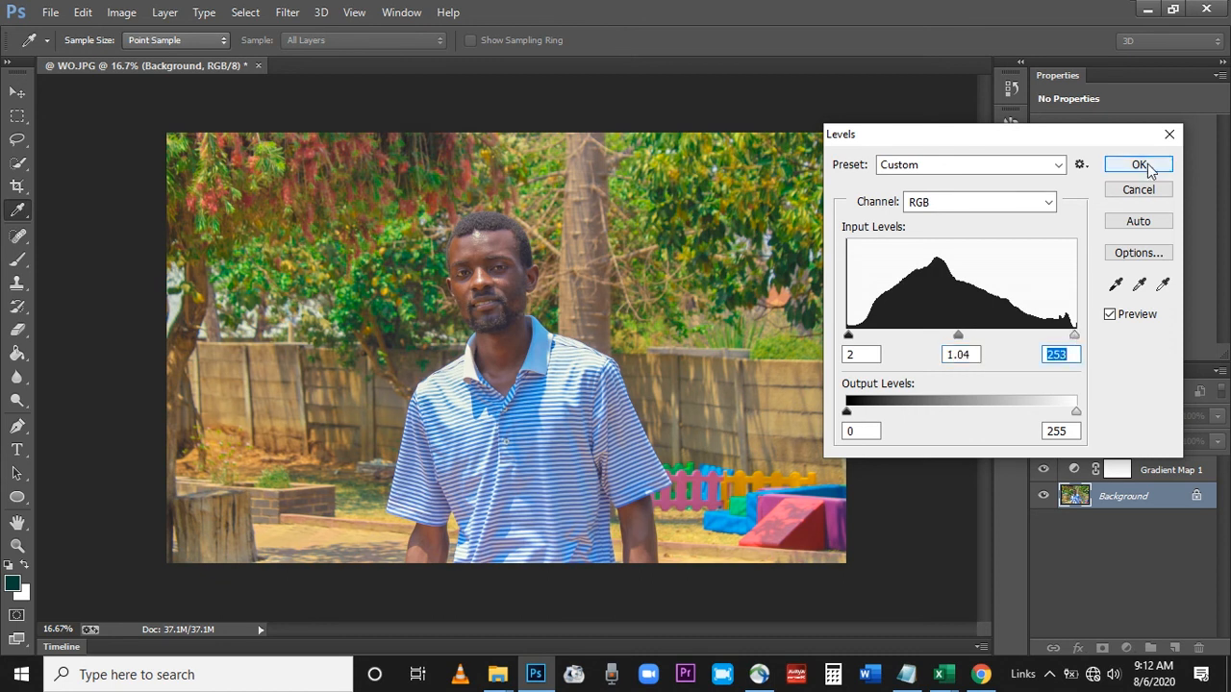
click(1141, 166)
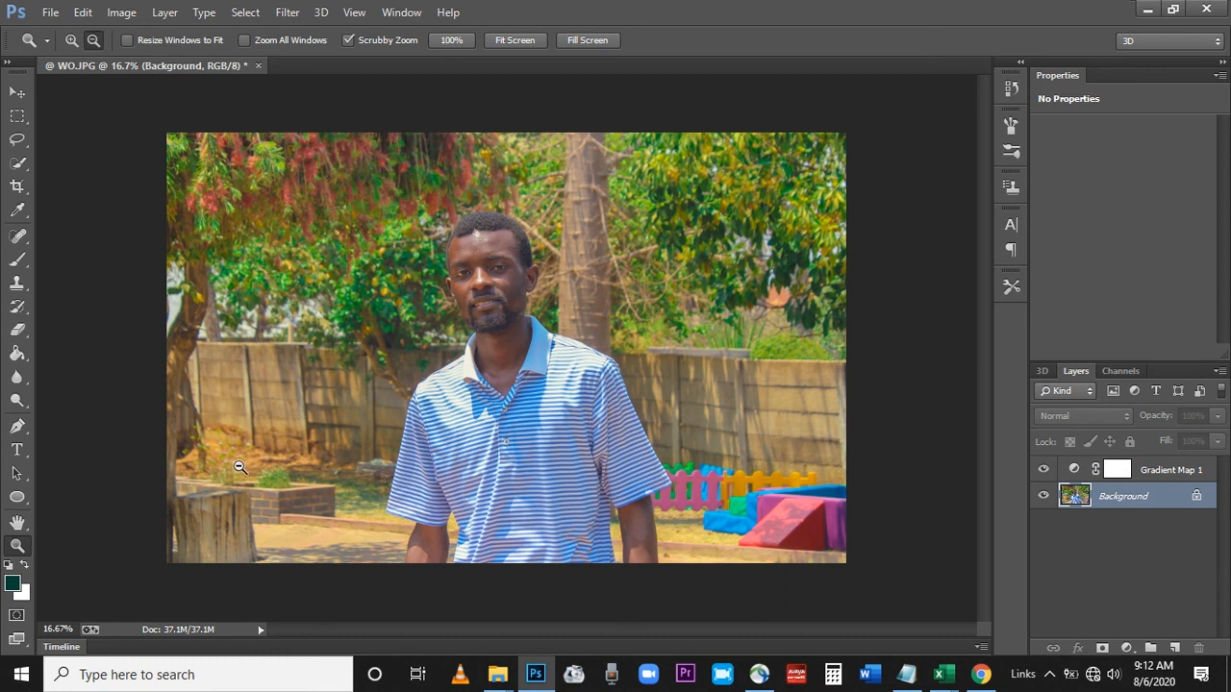
Step: Open the original @ WO.JPG from the photo folder in Photos and place its window beside the edited portrait in Photoshop for comparison
click(497, 675)
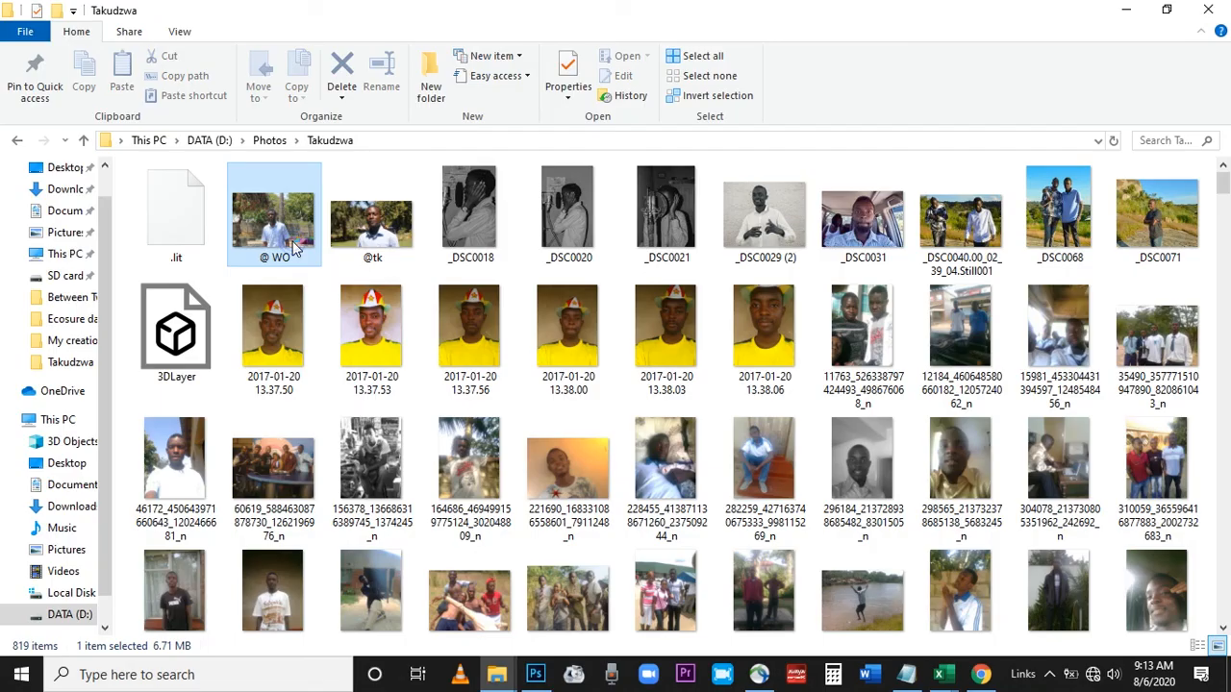
click(539, 678)
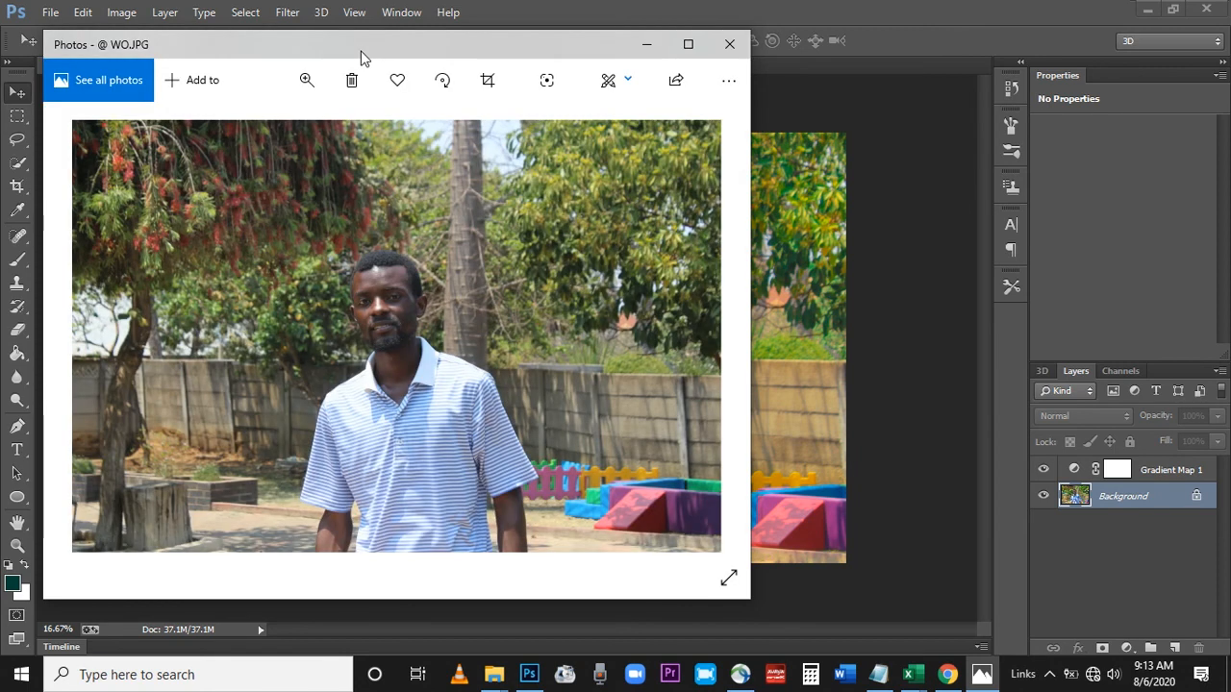
drag(347, 41, 830, 60)
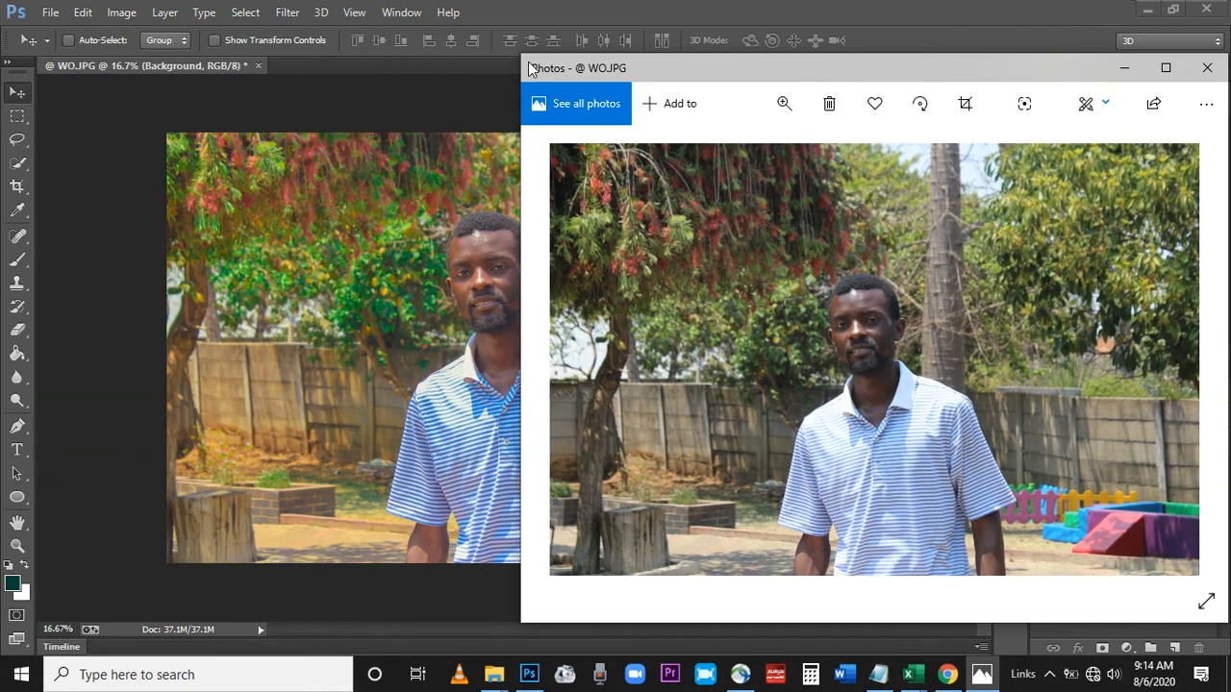
drag(524, 57, 636, 97)
drag(848, 112, 817, 115)
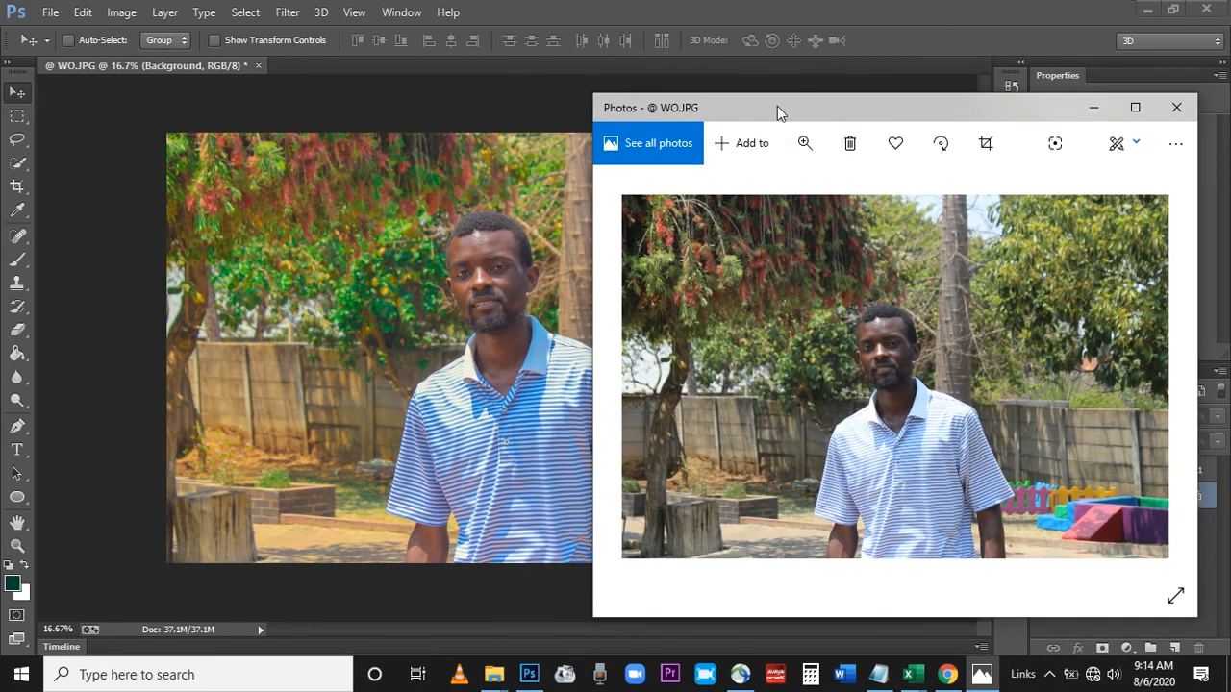
drag(772, 105, 5, 126)
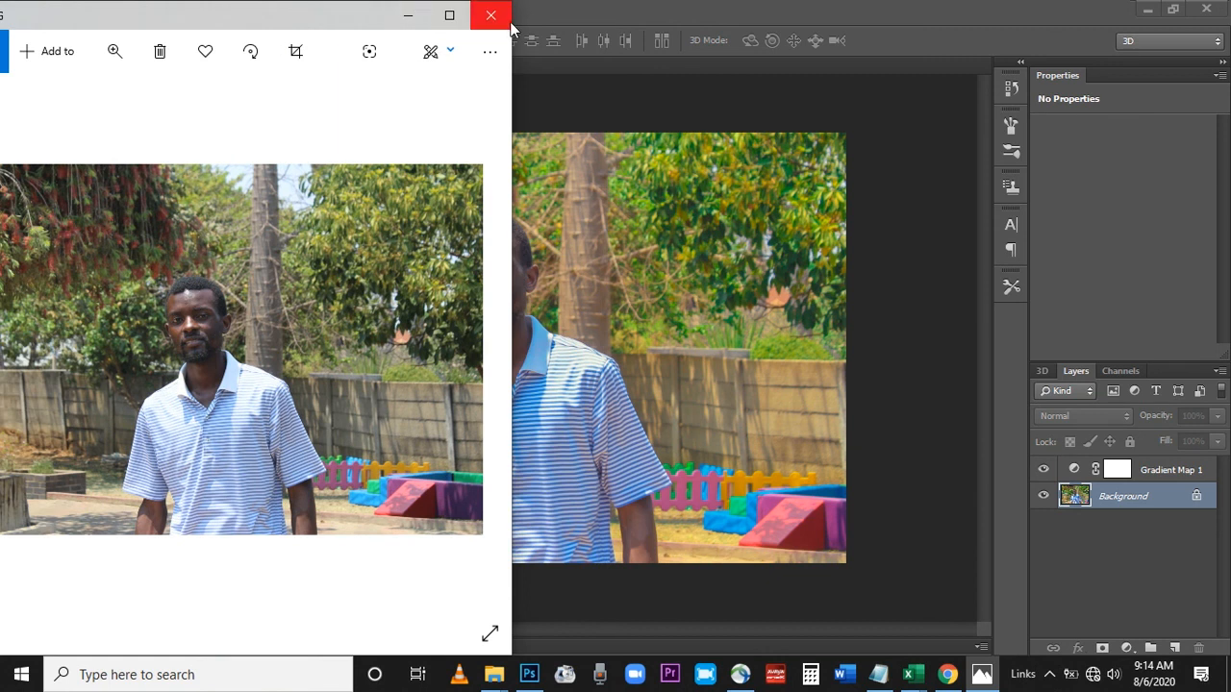
drag(515, 7, 407, 72)
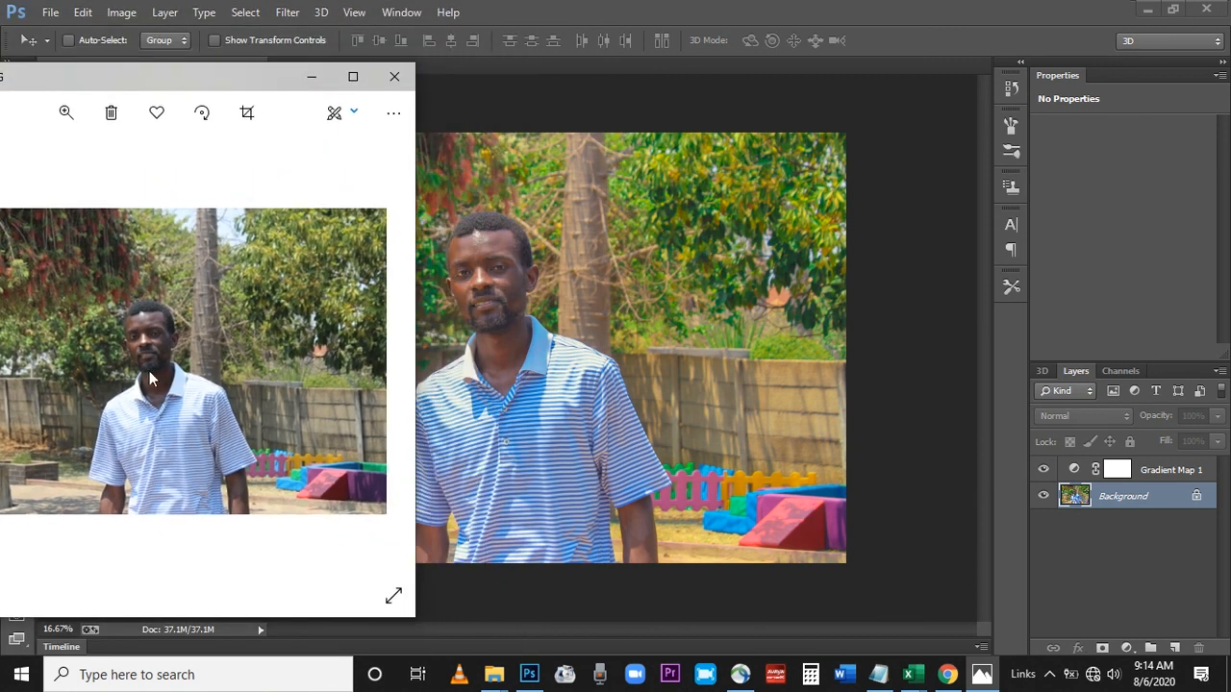
Step: Zoom in on the man's face in both the original in Photos and the Photoshop edit at 50%, and compare them side by side
click(66, 113)
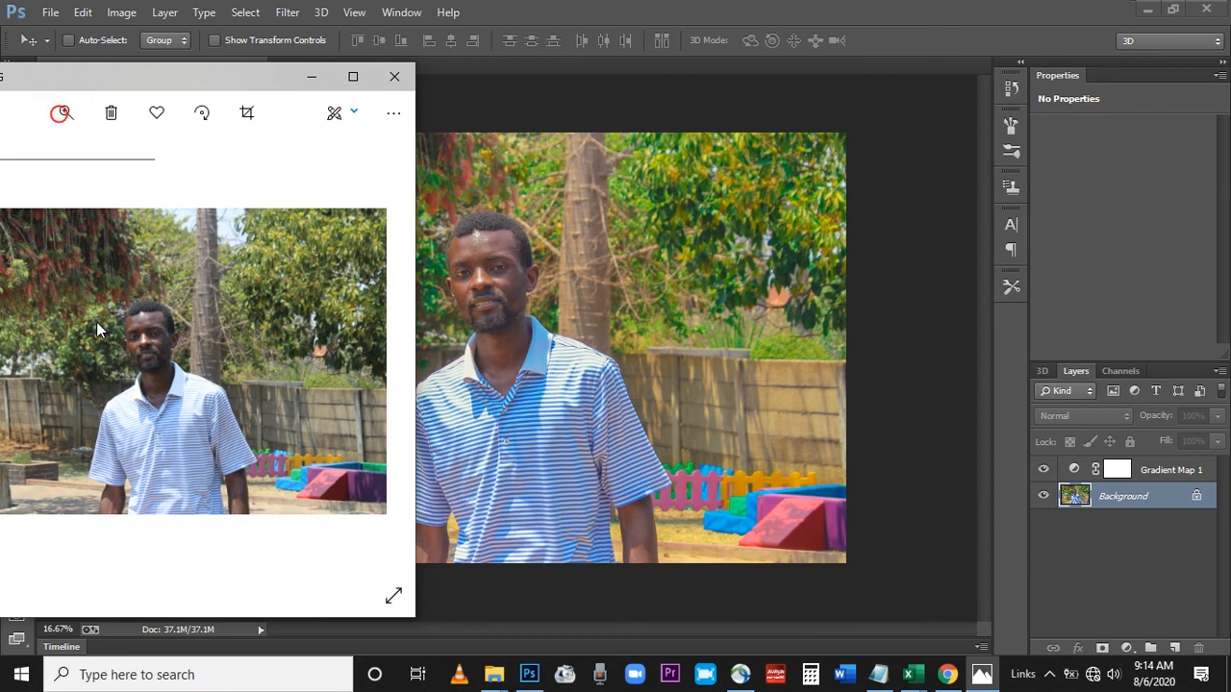
drag(56, 165, 5, 162)
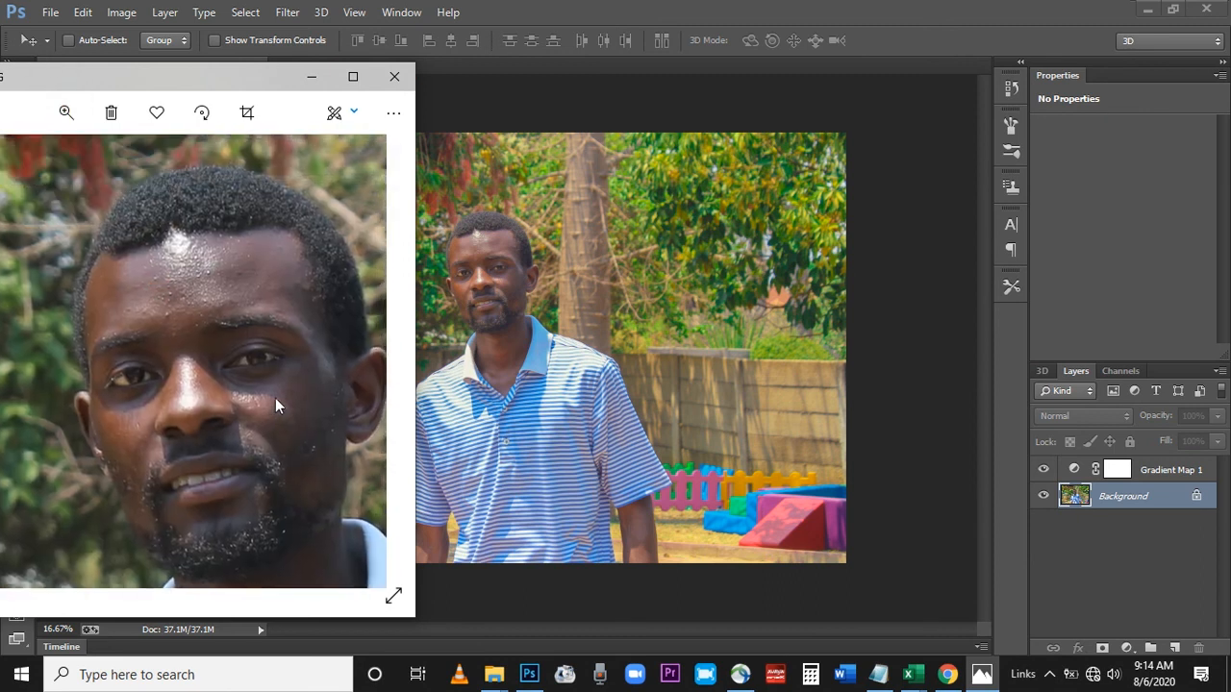
click(671, 257)
key(z)
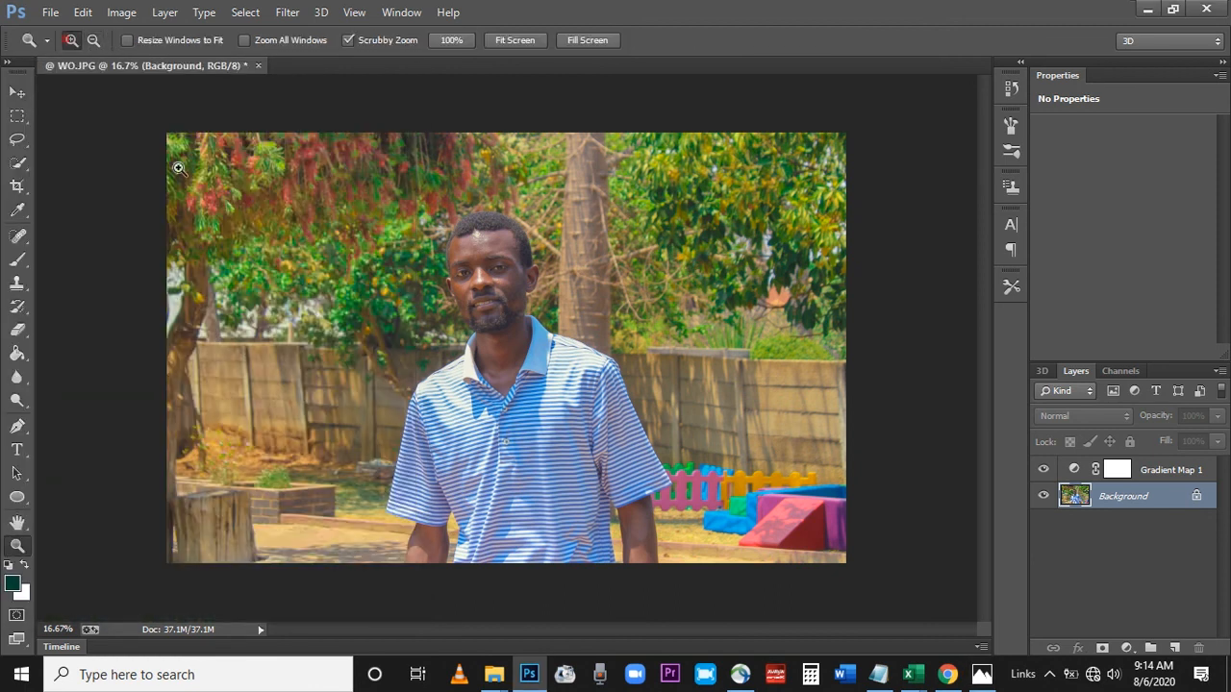
click(513, 303)
click(481, 256)
click(481, 257)
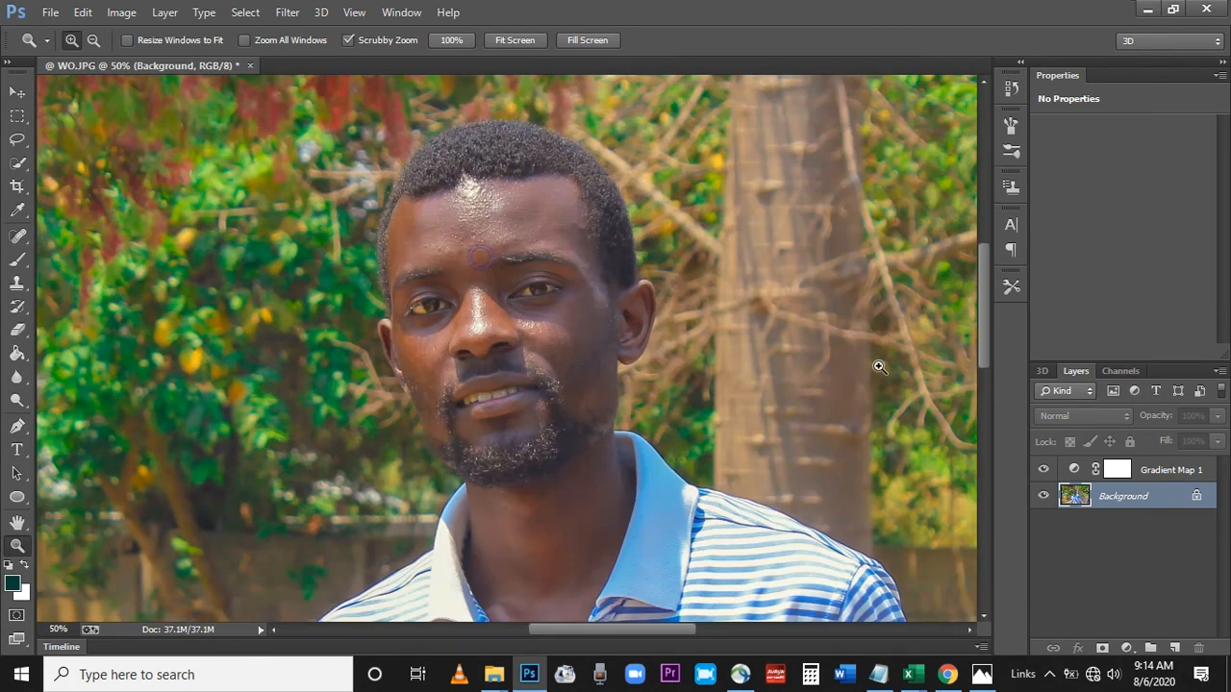
click(981, 675)
drag(203, 74, 151, 85)
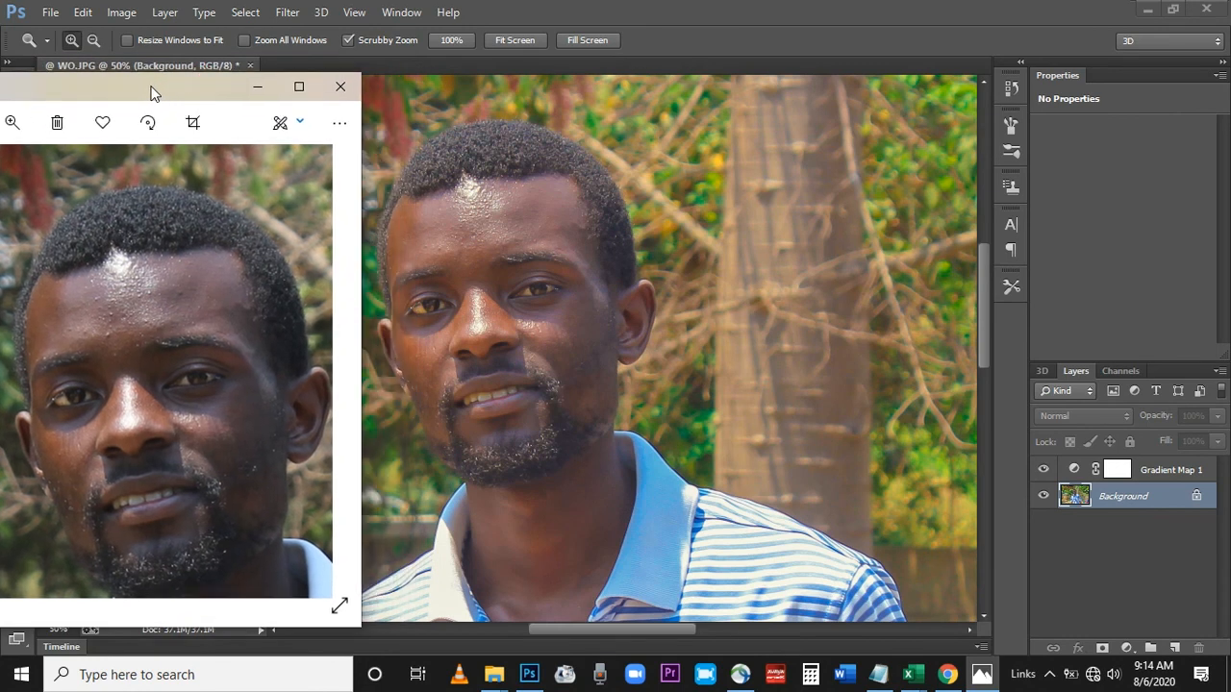